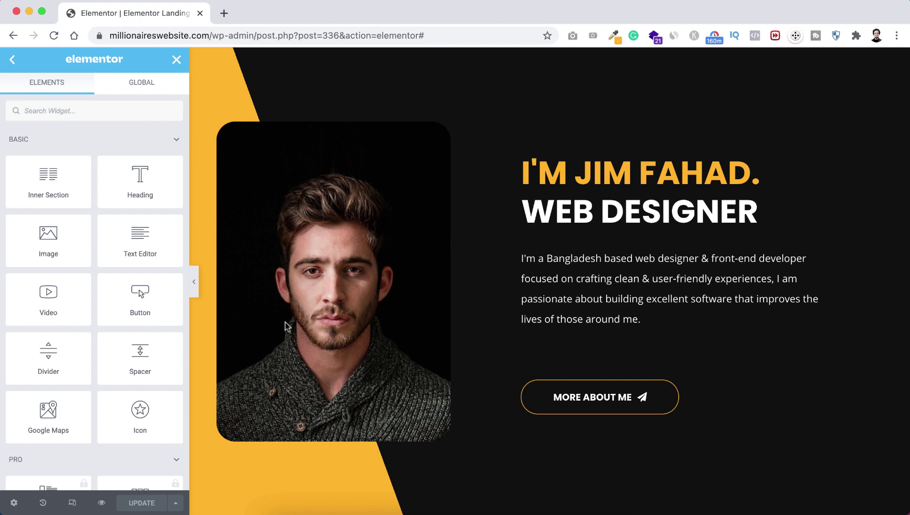
Preview the page at mobile, tablet and desktop sizes, then exit the device preview
left_click(73, 504)
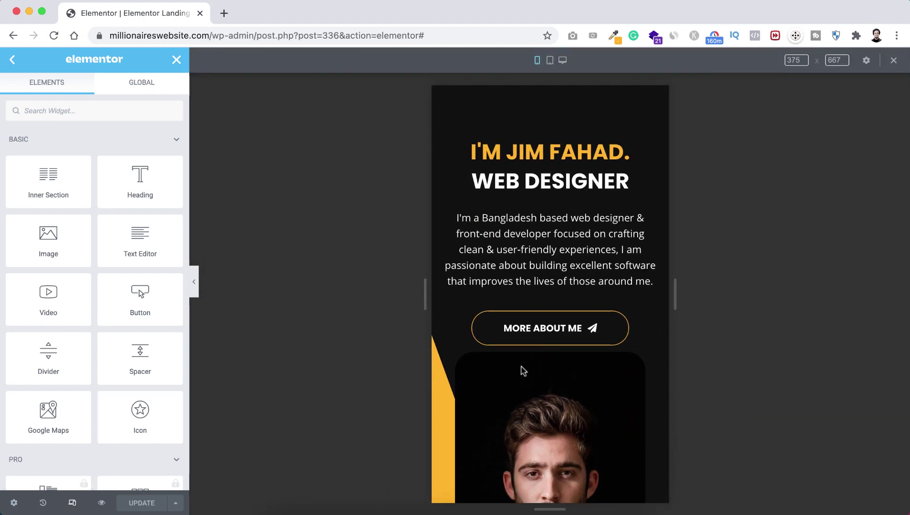
scroll(516, 370, "down", 3)
scroll(516, 370, "up", 3)
left_click(549, 66)
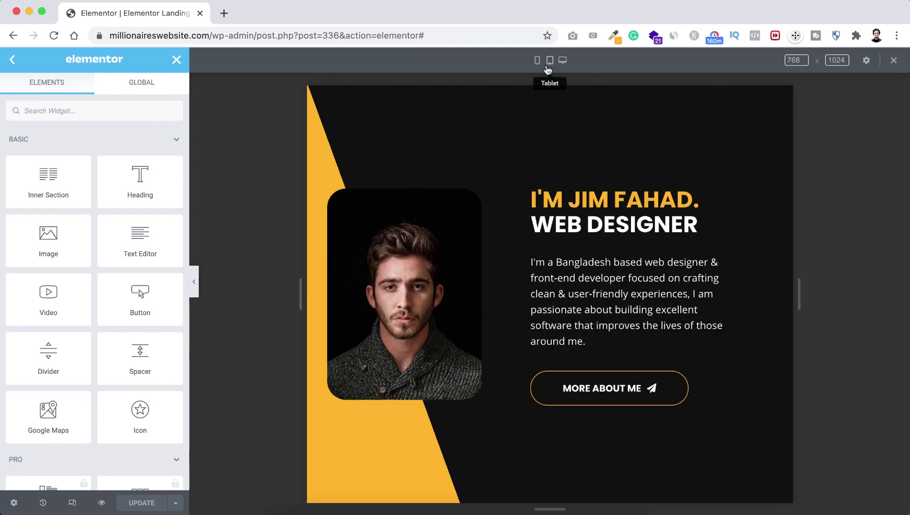
left_click(563, 61)
left_click(897, 62)
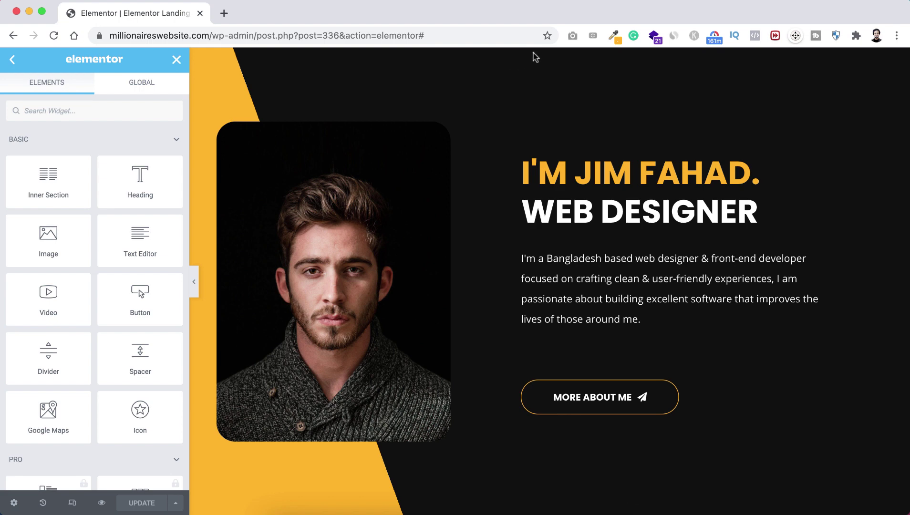
Replace the old hero section with a new two-column section
left_click(572, 57)
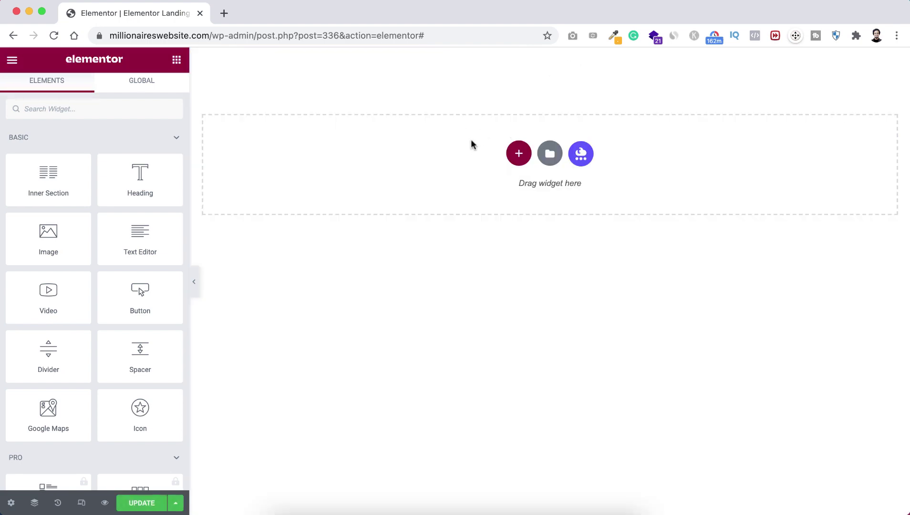
left_click(520, 154)
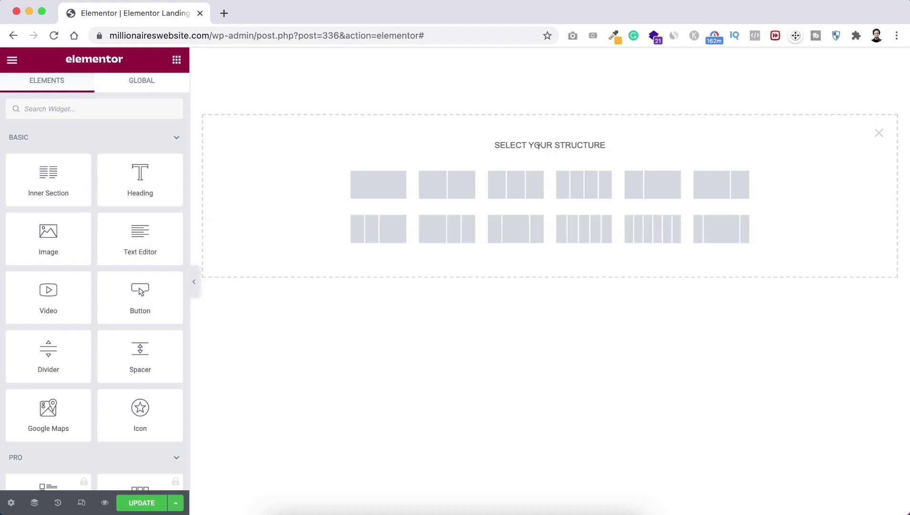
left_click(459, 186)
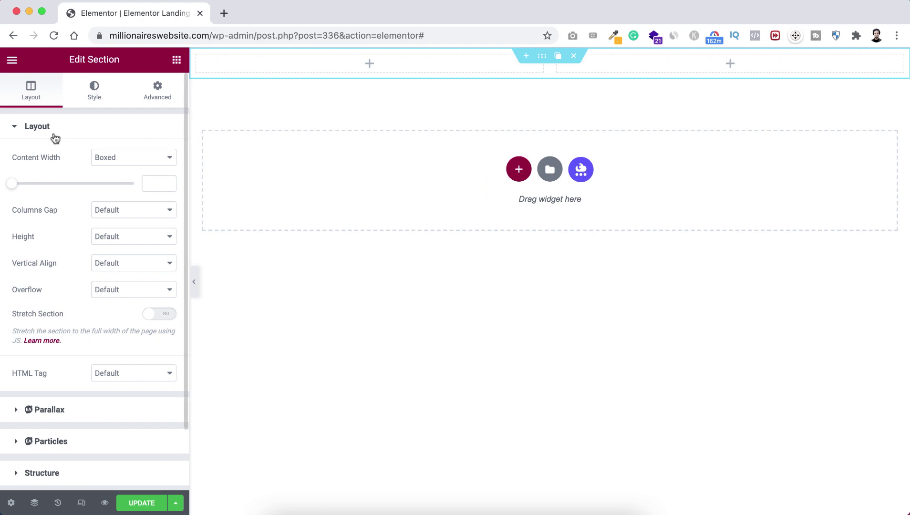
Set the section to Full Width content with a 100 VH minimum height
left_click(115, 162)
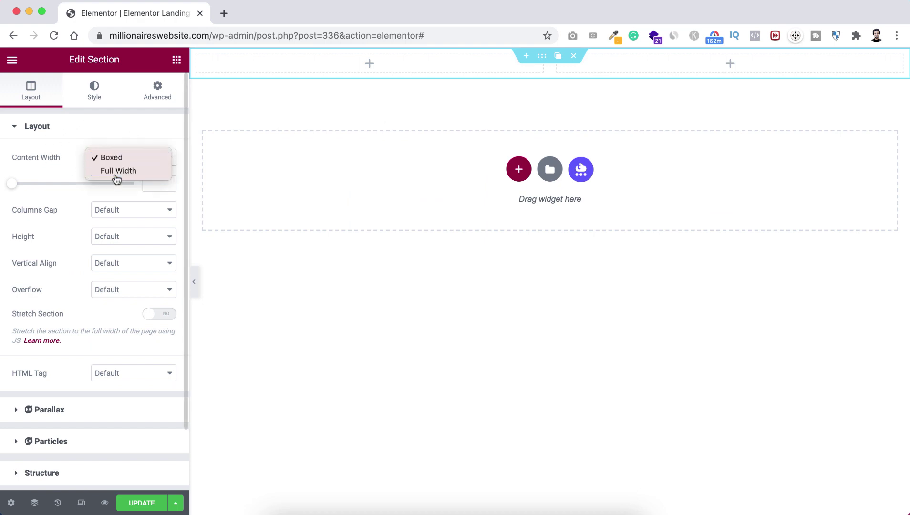
left_click(116, 171)
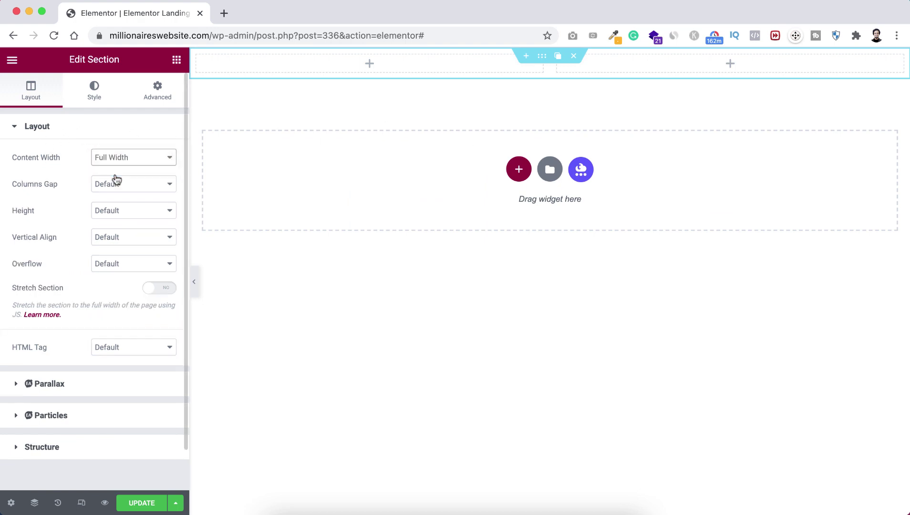
left_click(106, 212)
left_click(113, 238)
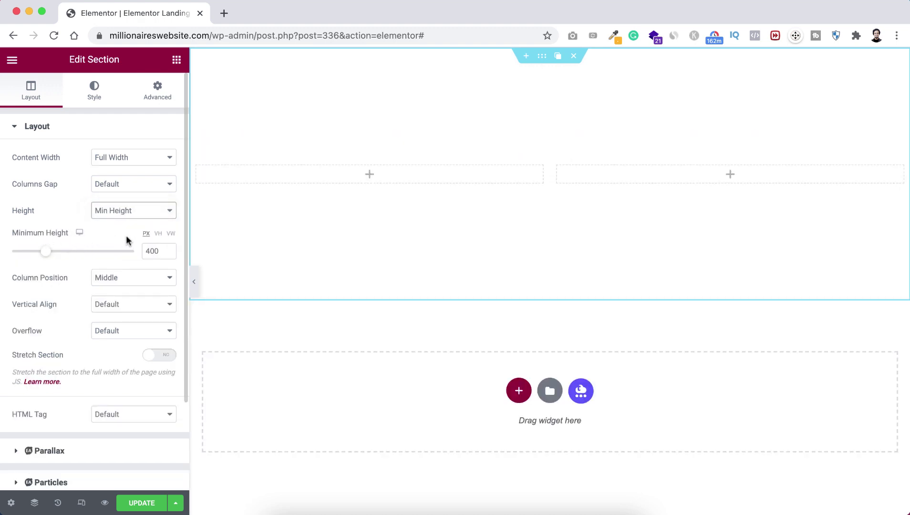
left_click(159, 236)
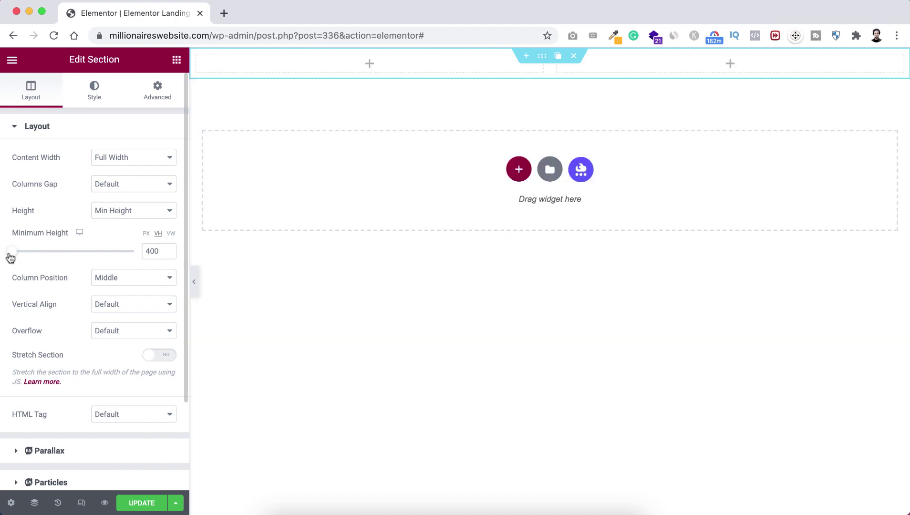
left_click_drag(10, 252, 145, 246)
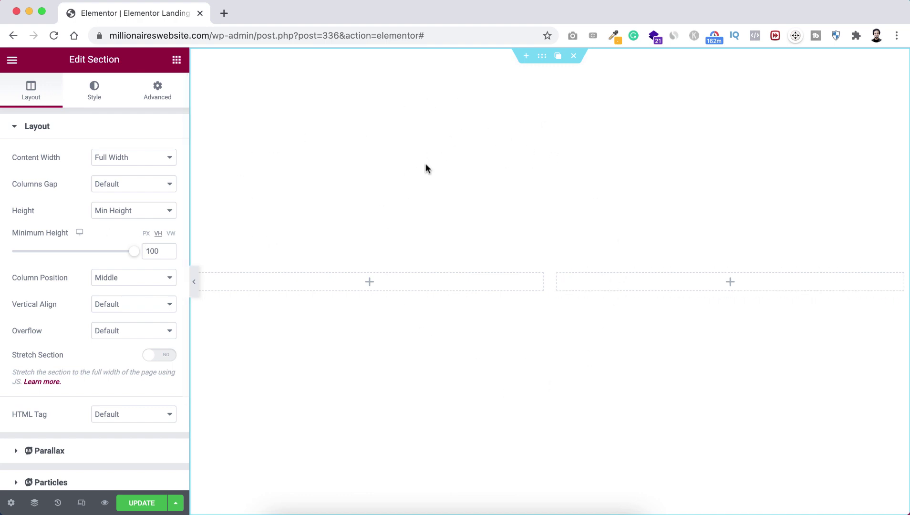
Give the section a classic black background colour
left_click(96, 92)
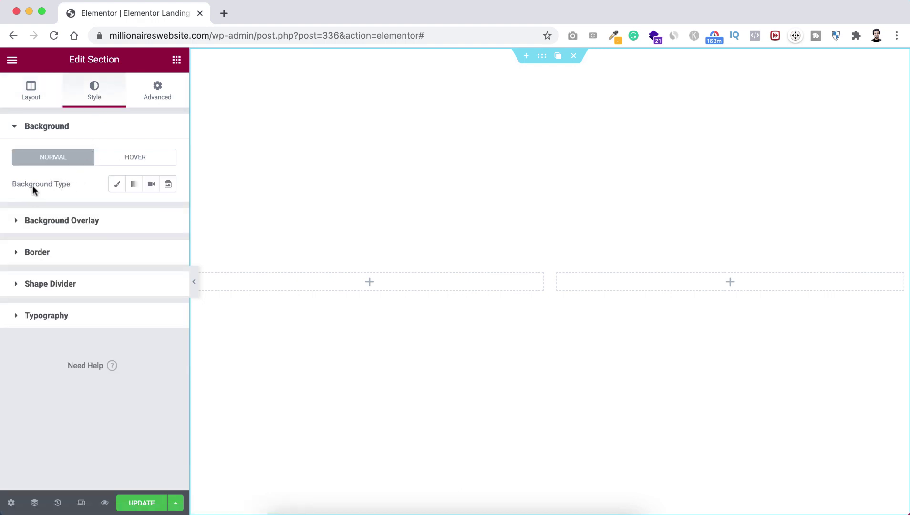
left_click(115, 186)
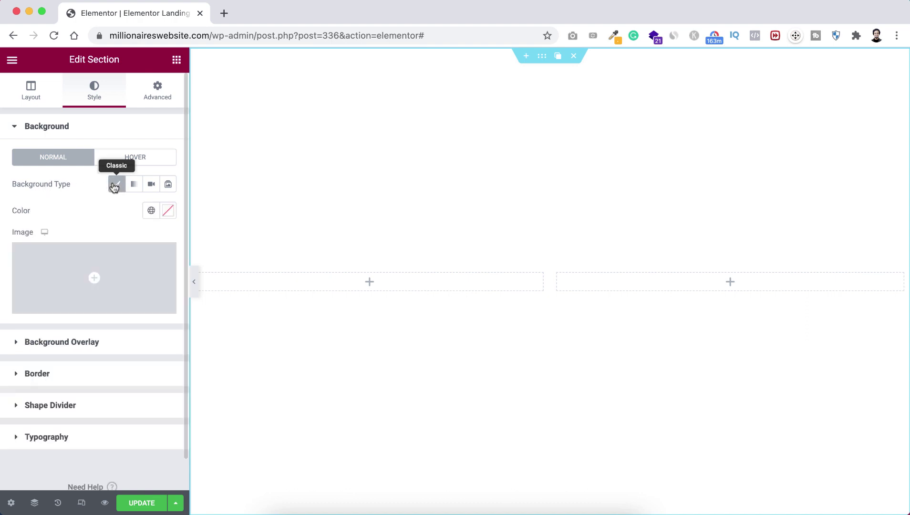
left_click(168, 211)
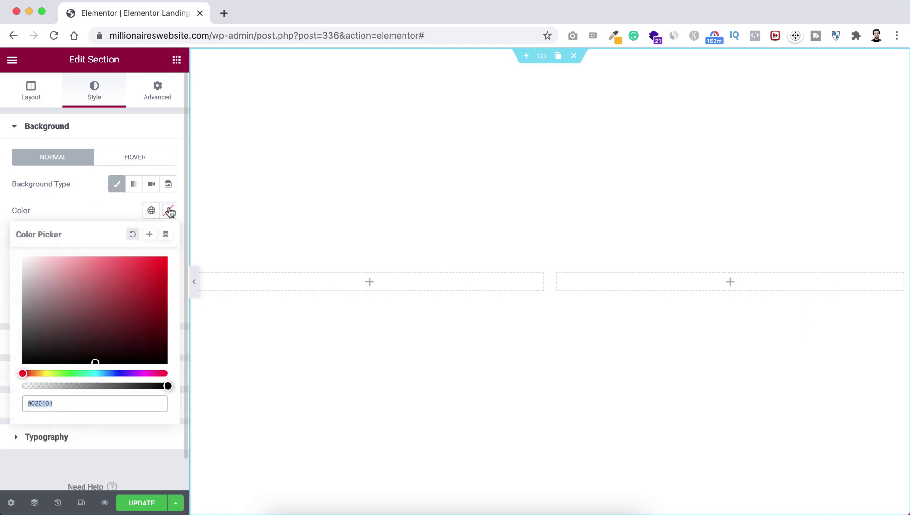
left_click_drag(121, 297, 42, 366)
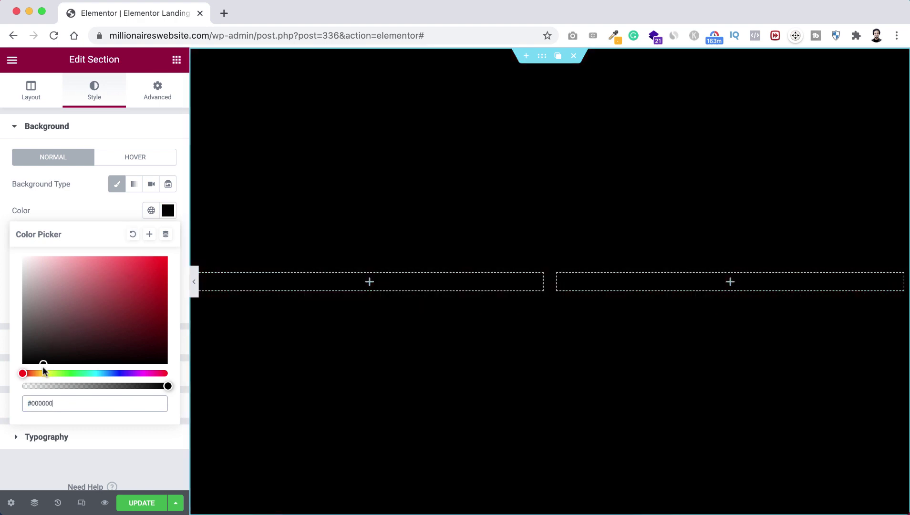
left_click(89, 216)
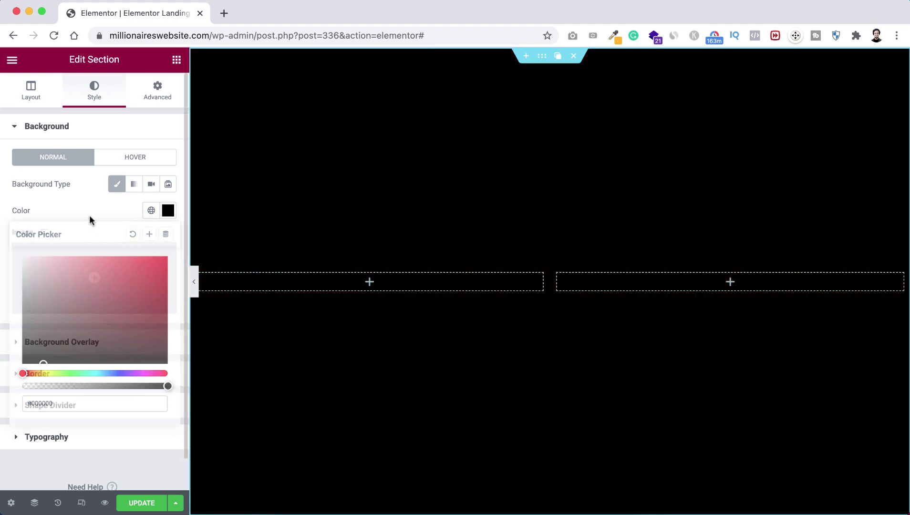
Switch the background to a linear gradient from #ffb400 to white
left_click(135, 186)
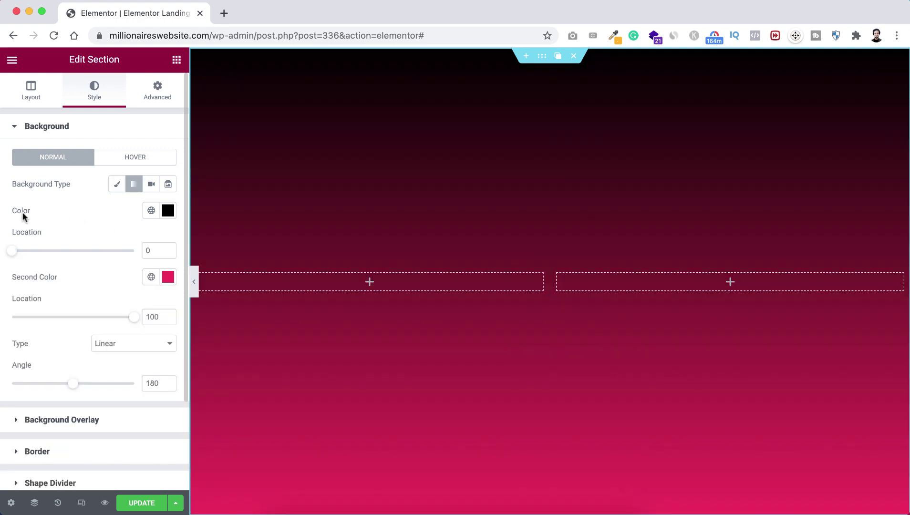
left_click(167, 211)
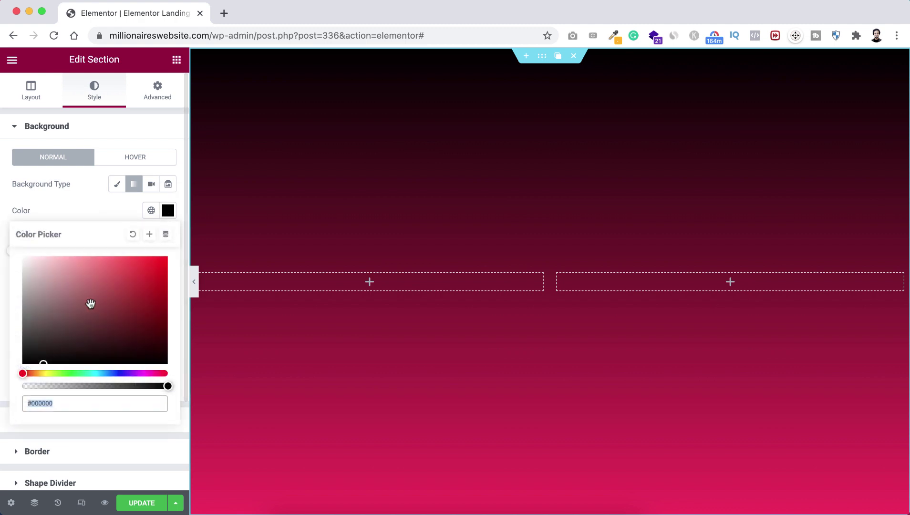
type("#ffb400")
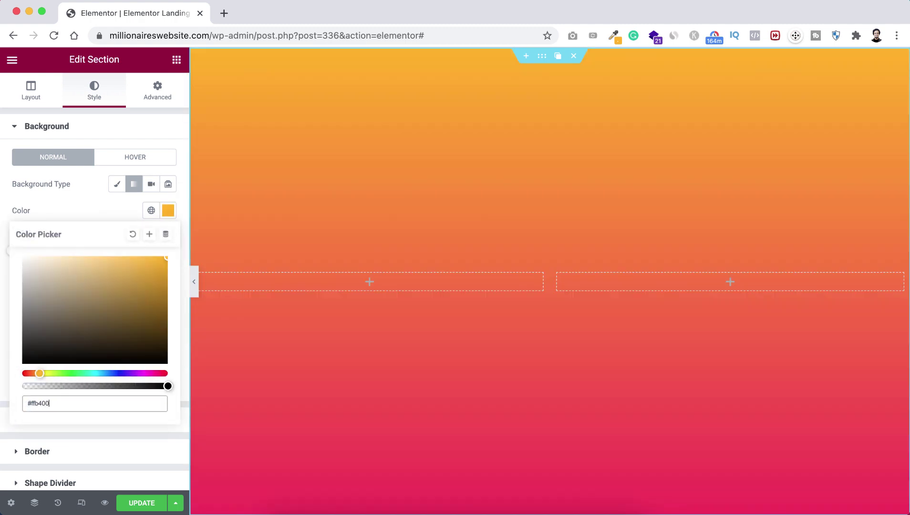
left_click(85, 233)
left_click(168, 277)
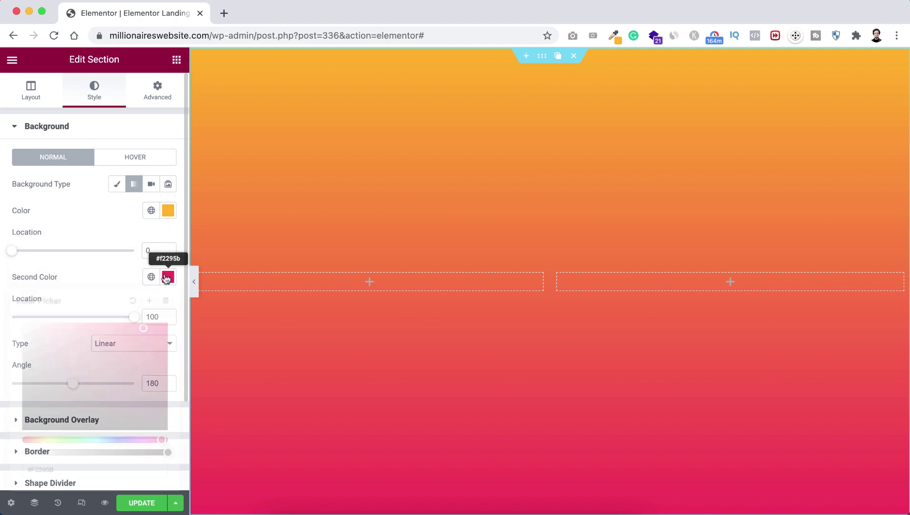
left_click_drag(73, 355, 17, 323)
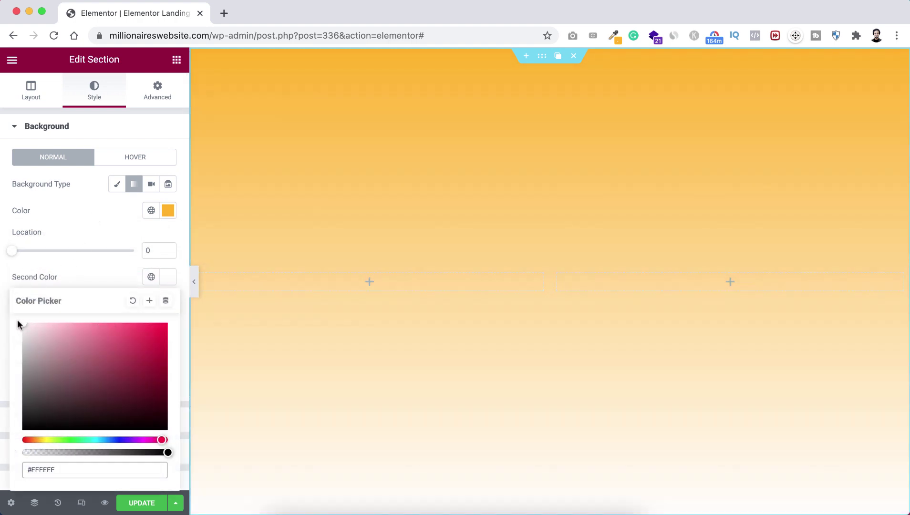
left_click(70, 256)
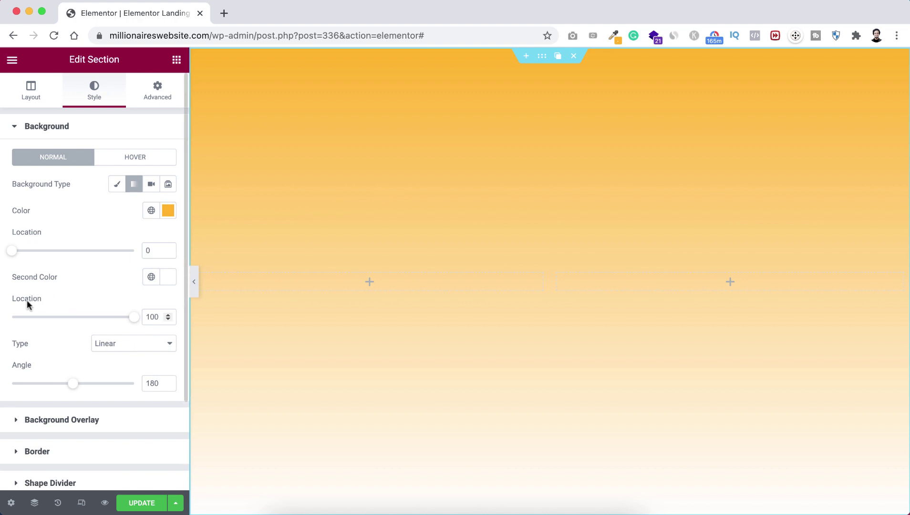
Reshape the gradient into a sharp 70° diagonal split of orange and near-black #111111
left_click_drag(135, 318, 12, 323)
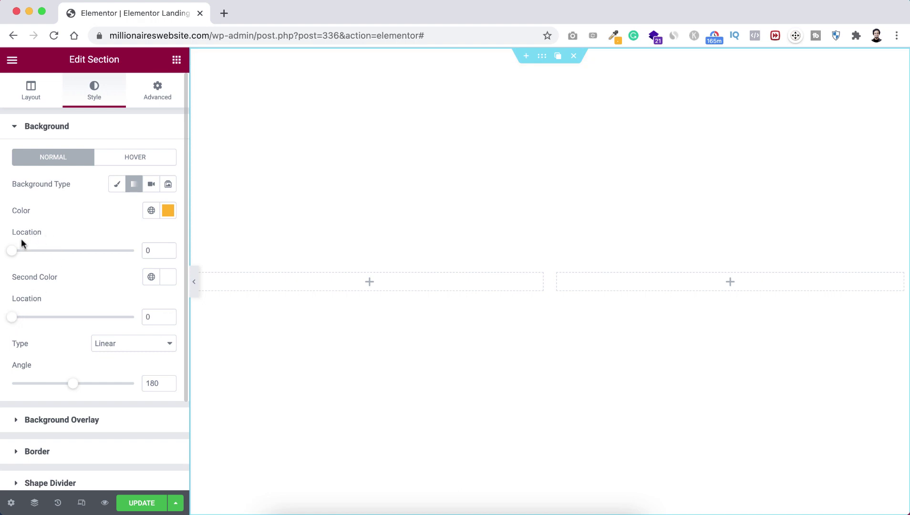
left_click_drag(13, 255, 42, 255)
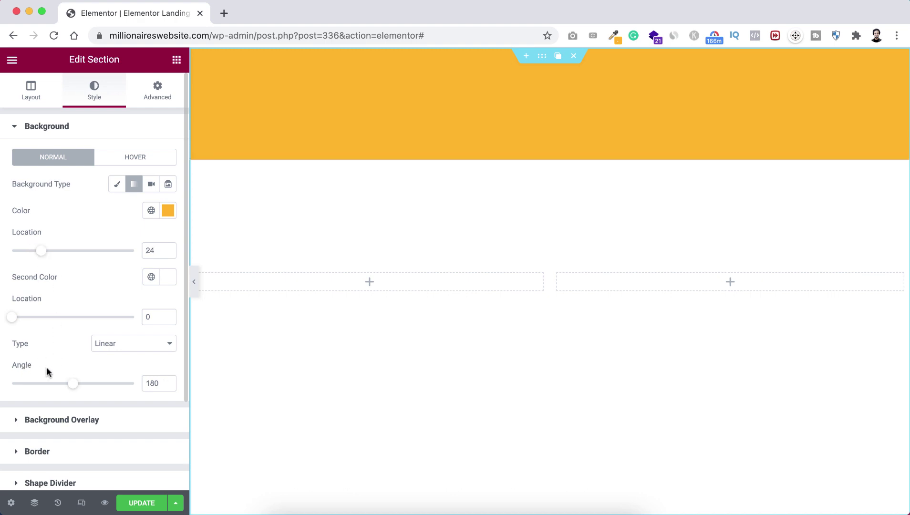
left_click_drag(75, 387, 37, 389)
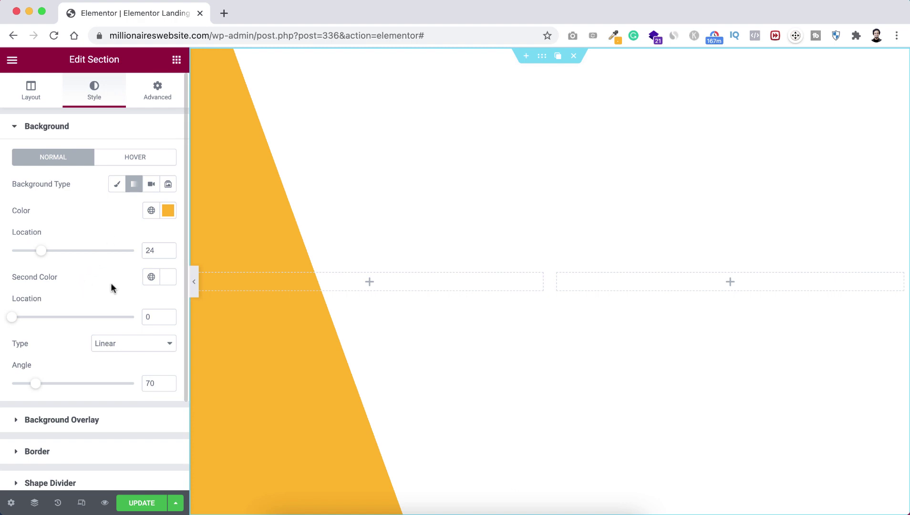
left_click(173, 279)
type("#111111")
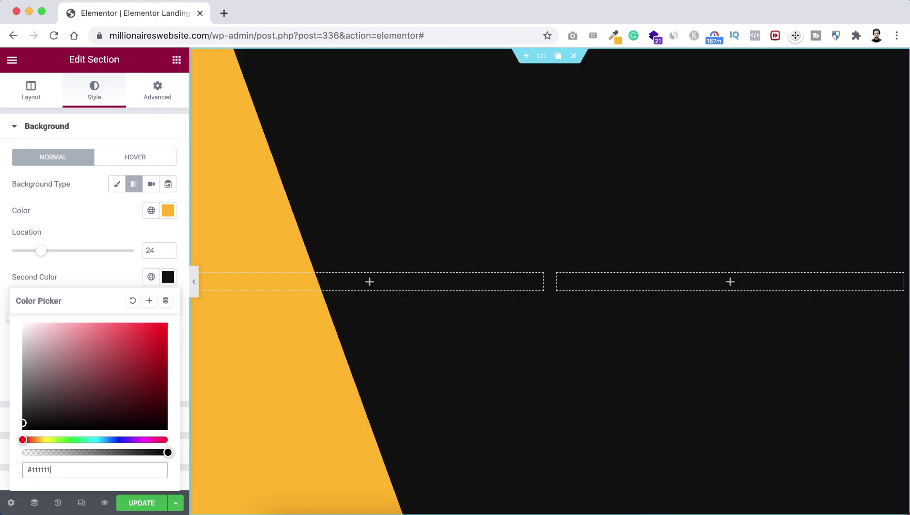
left_click(108, 269)
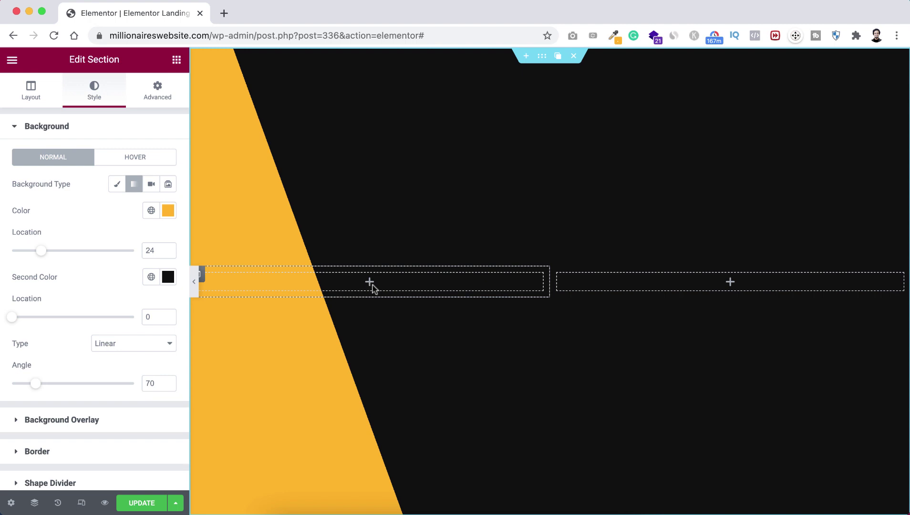
left_click(370, 283)
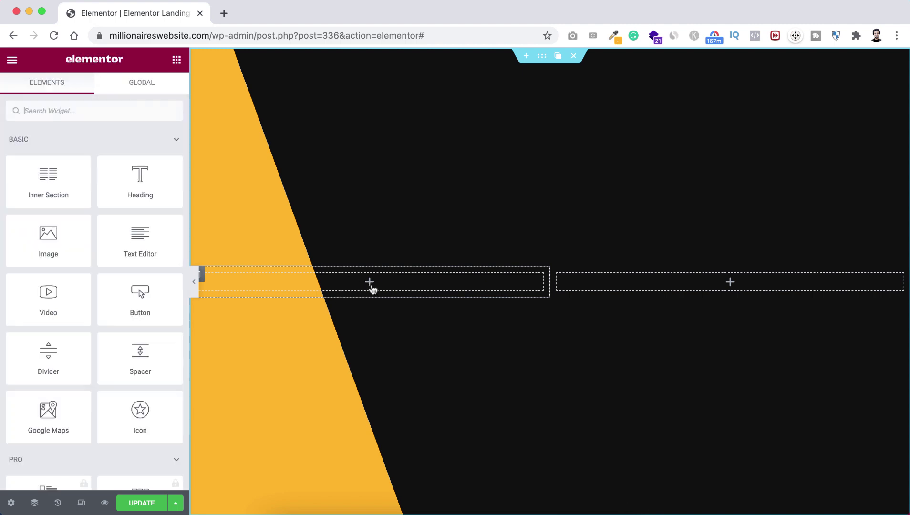
Add an Image widget to the left column showing the dark portrait photo
left_click_drag(43, 241, 365, 290)
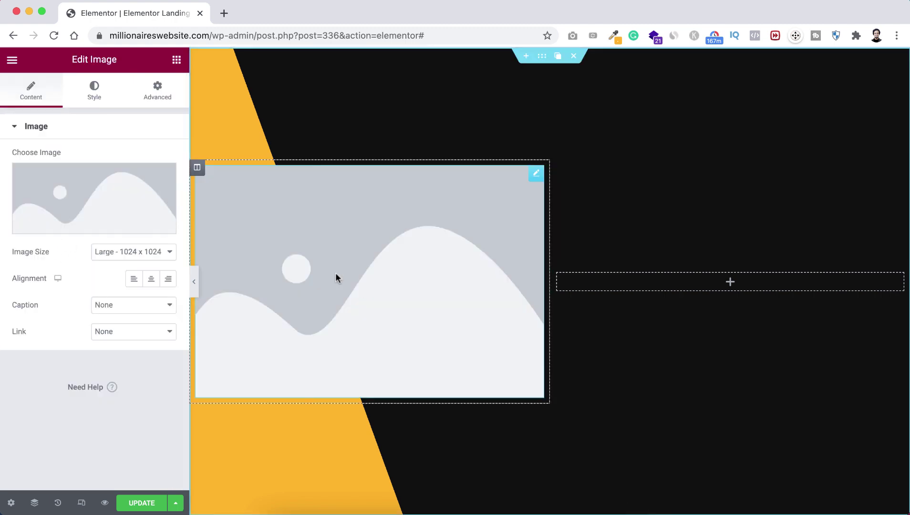
left_click(122, 213)
left_click(350, 310)
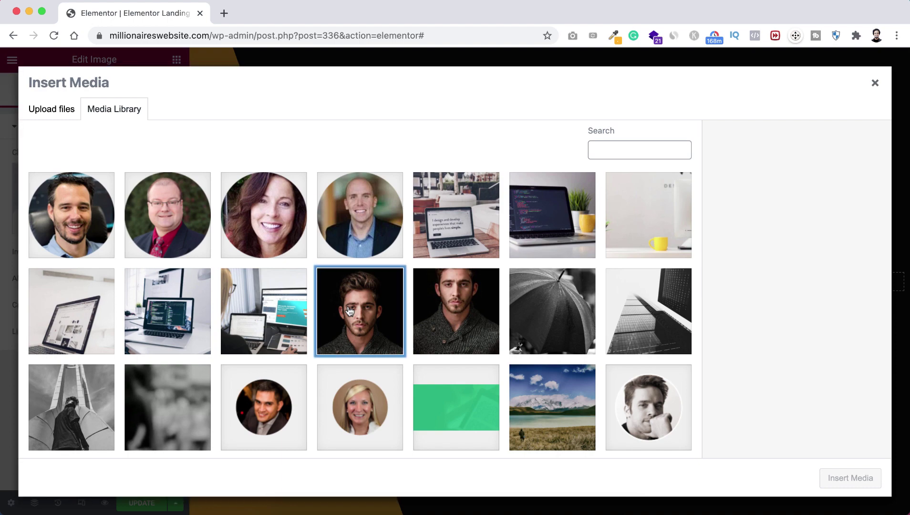
left_click(849, 479)
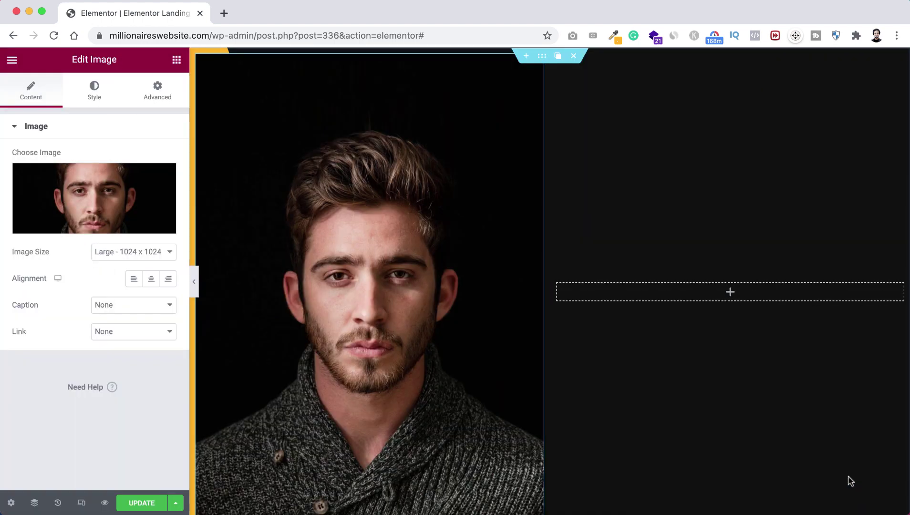
Limit the portrait to 85% max width with 30 px rounded corners
left_click(94, 91)
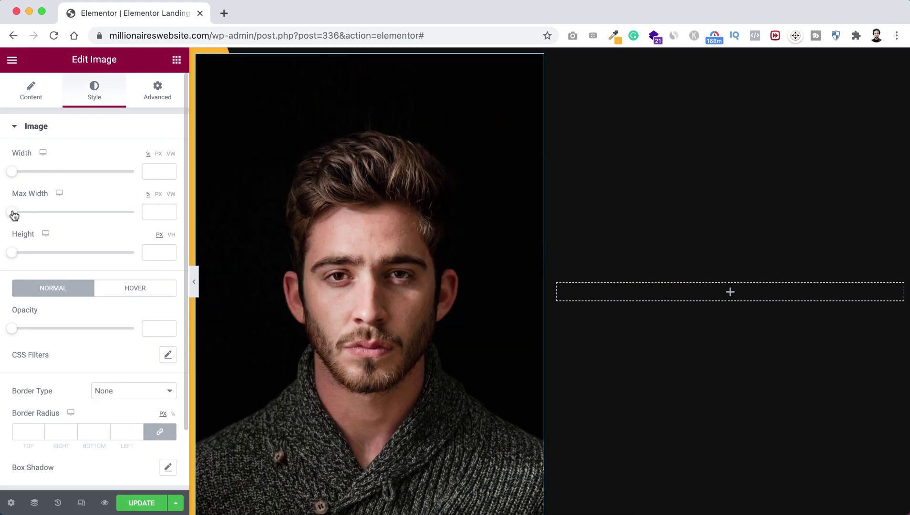
left_click_drag(14, 215, 118, 218)
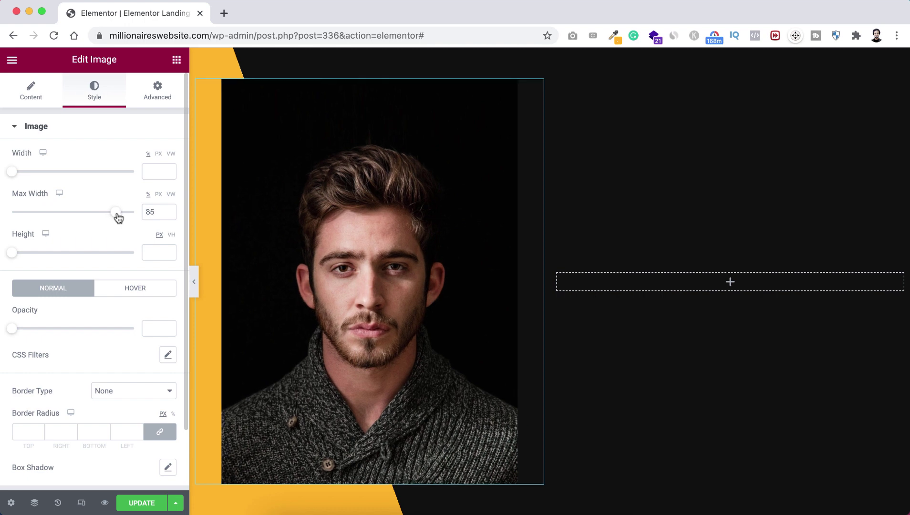
scroll(67, 392, "down", 1)
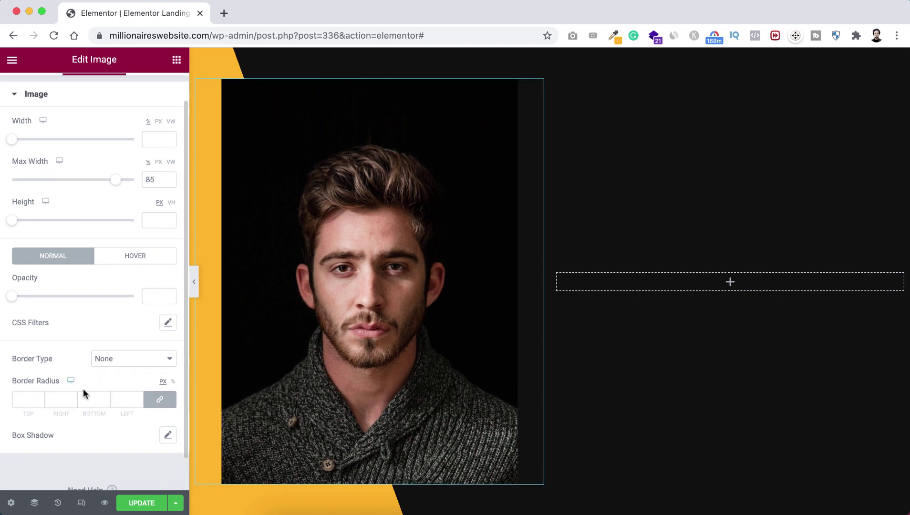
left_click(29, 399)
type("30")
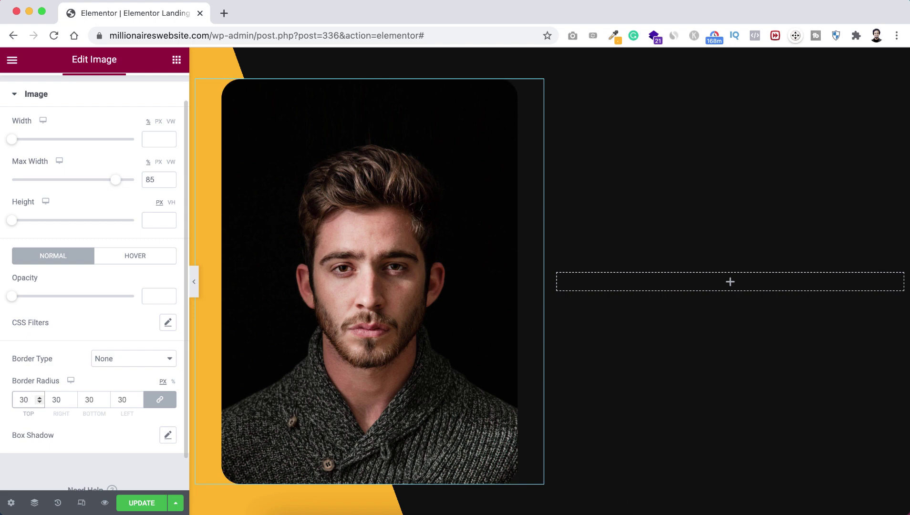
left_click(67, 328)
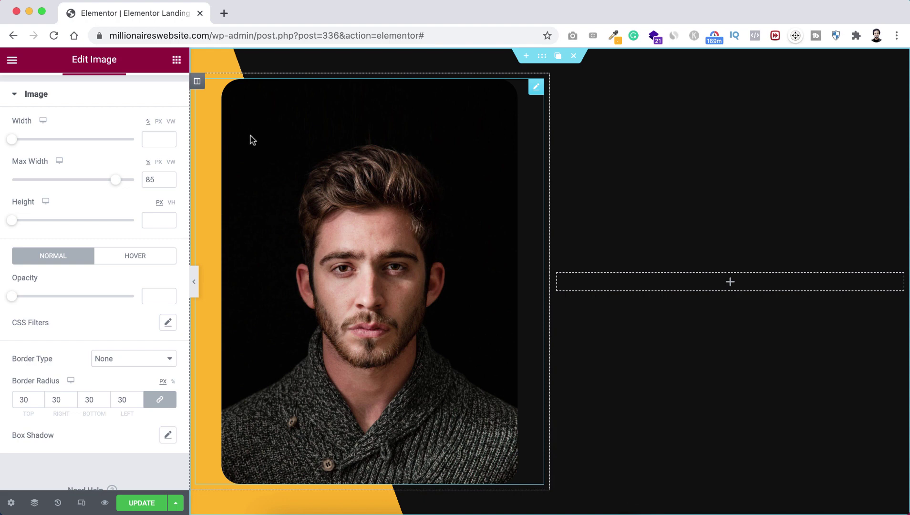
left_click(197, 81)
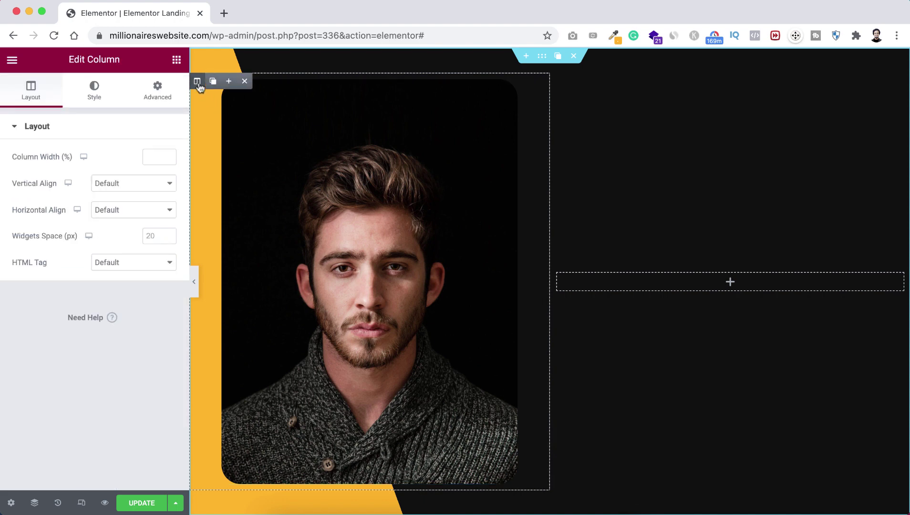
Set the portrait column width to 40%
left_click(154, 157)
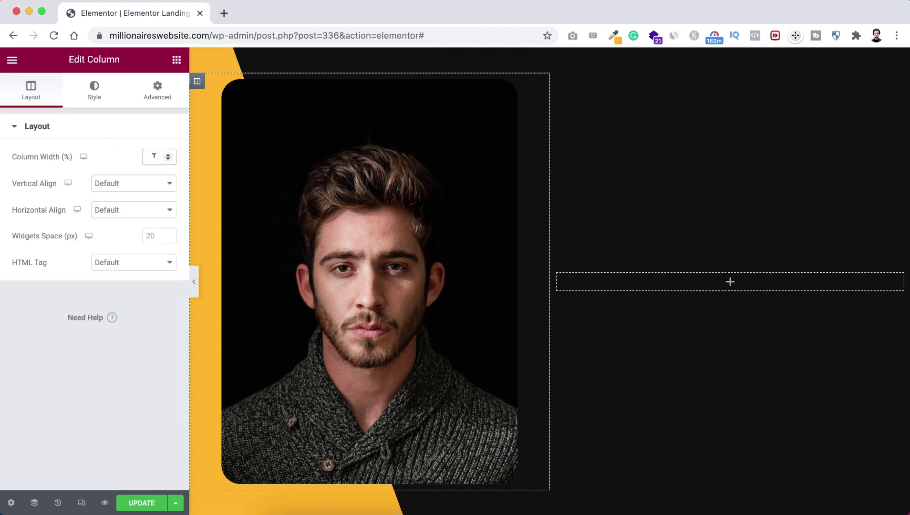
type("40")
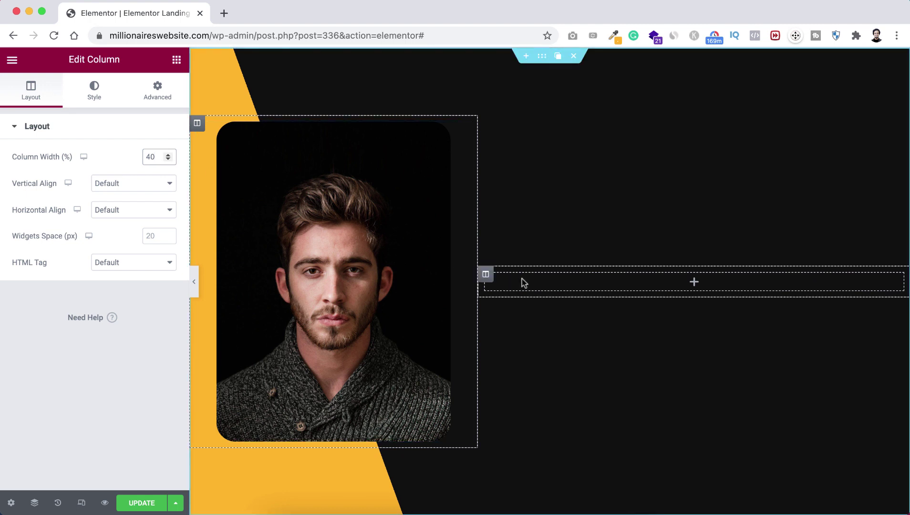
left_click(485, 274)
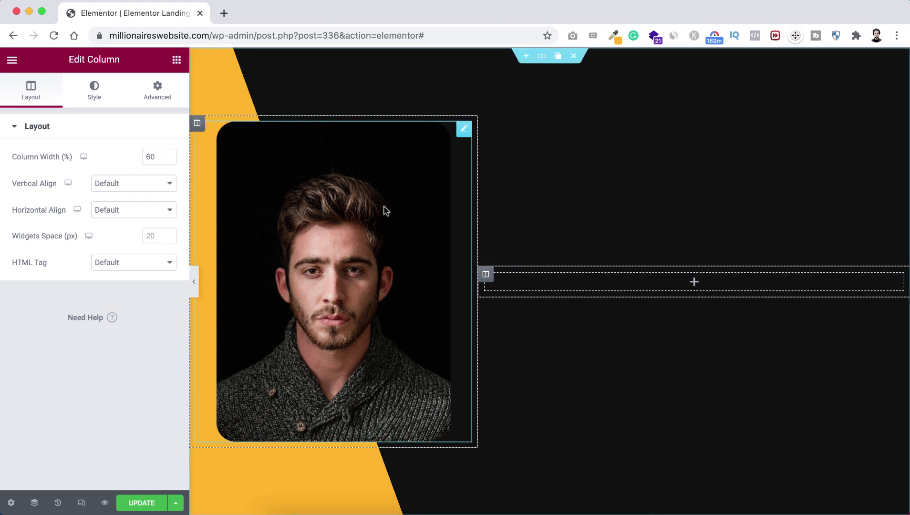
Add a Heading to the right column and replace its text with the person's name
left_click(695, 283)
left_click_drag(148, 203, 706, 290)
key("ctrl+a")
key("BackSpace")
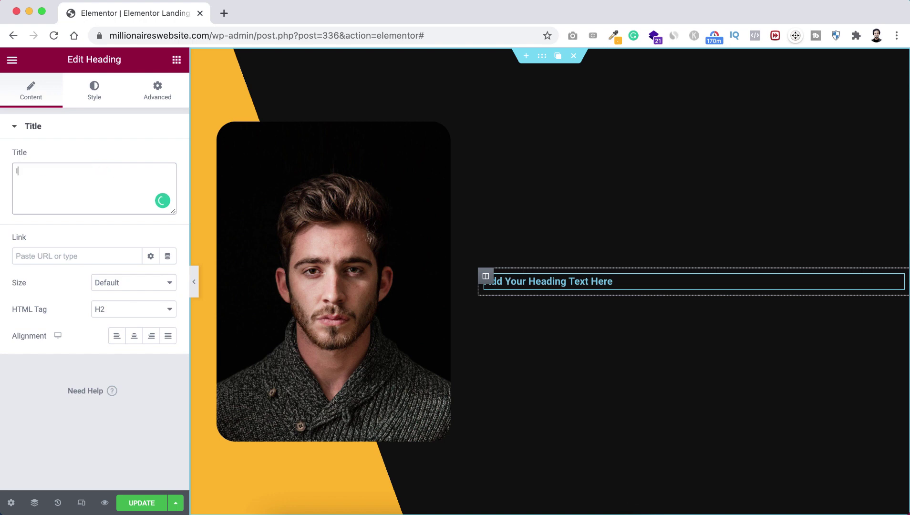
type("I'M JIM FAHAD.")
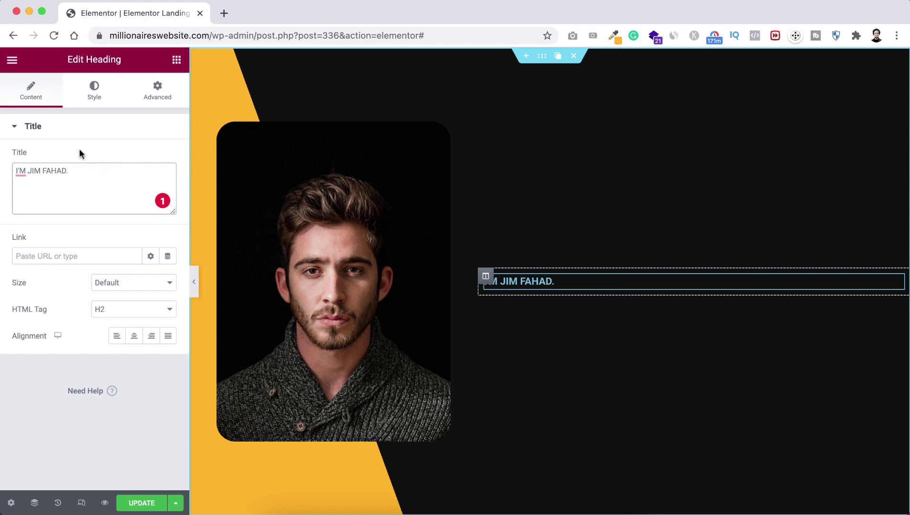
left_click(93, 92)
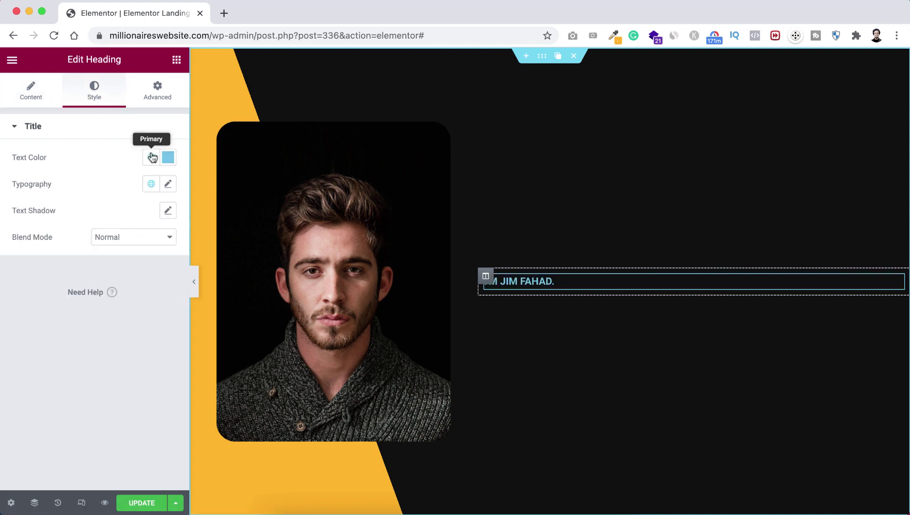
left_click(168, 158)
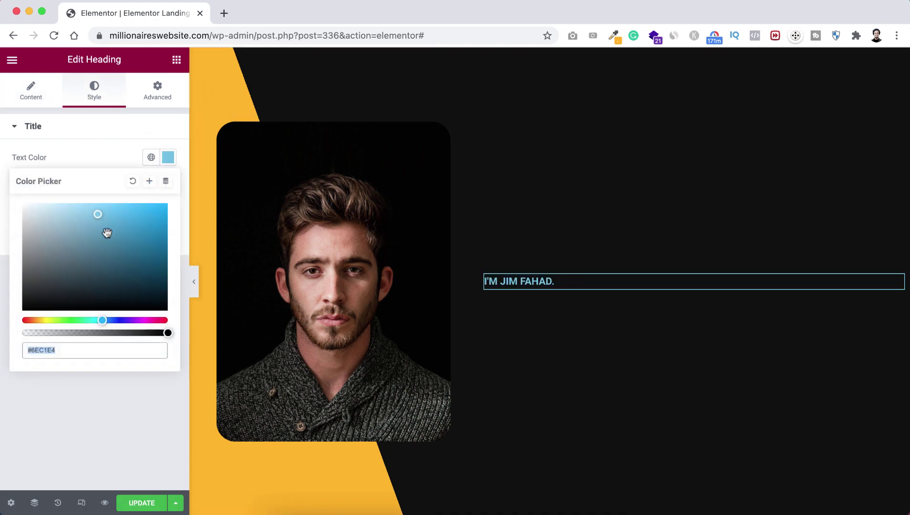
Style the name heading #FFB400 in Poppins, size 51, weight 700
type("#FFB400")
left_click(91, 153)
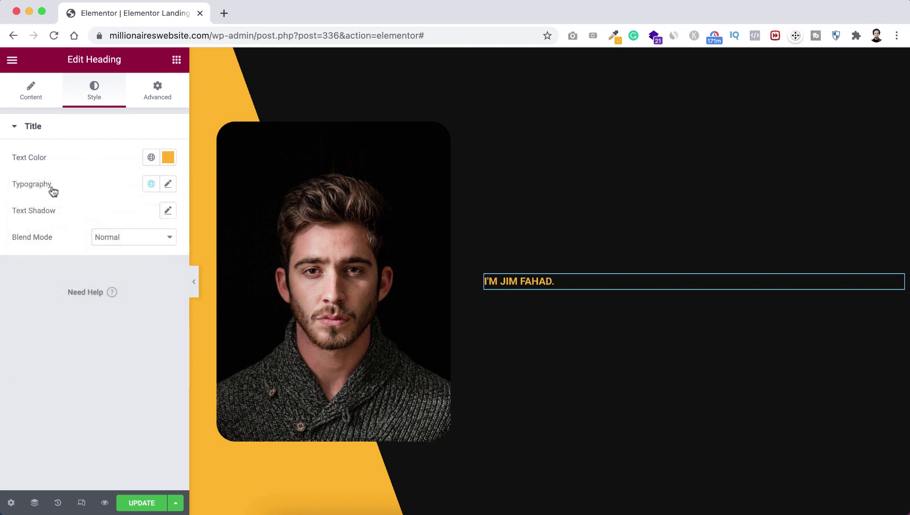
left_click(170, 185)
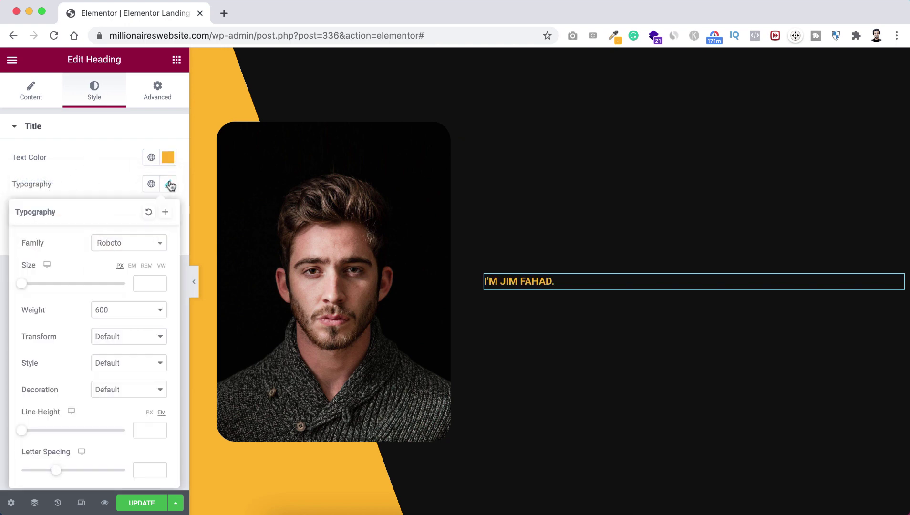
left_click(139, 245)
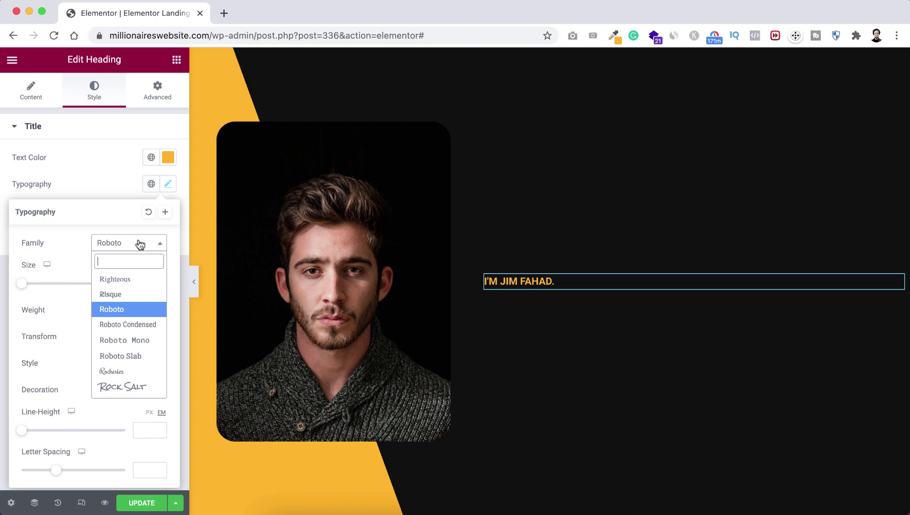
type("poppins")
key("Return")
left_click(146, 277)
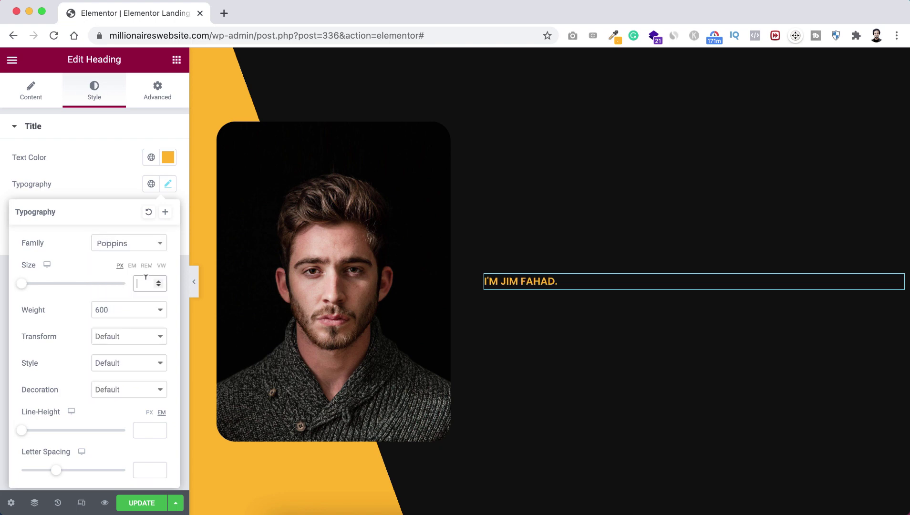
type("50")
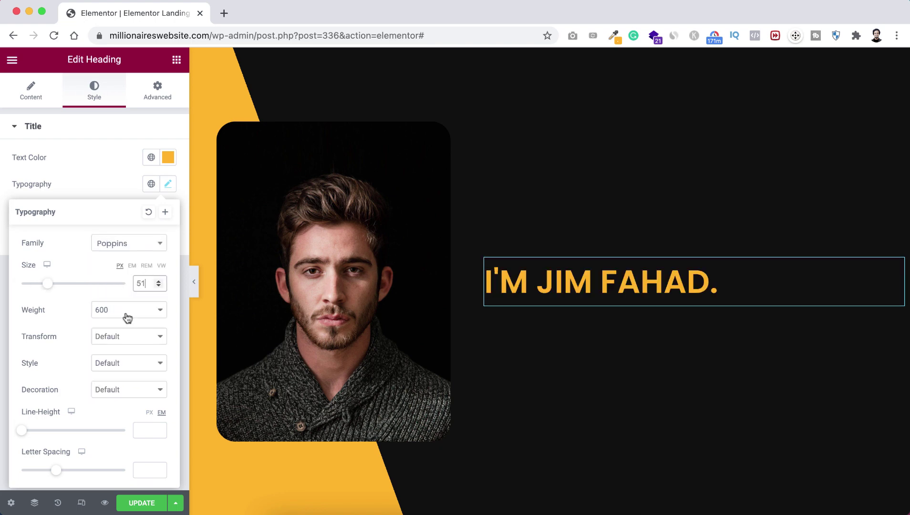
left_click(125, 312)
left_click(121, 324)
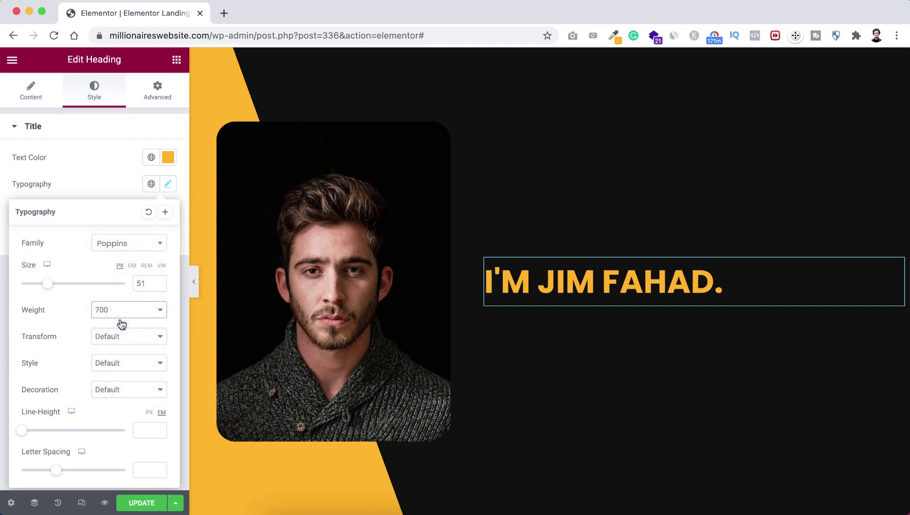
right_click(590, 280)
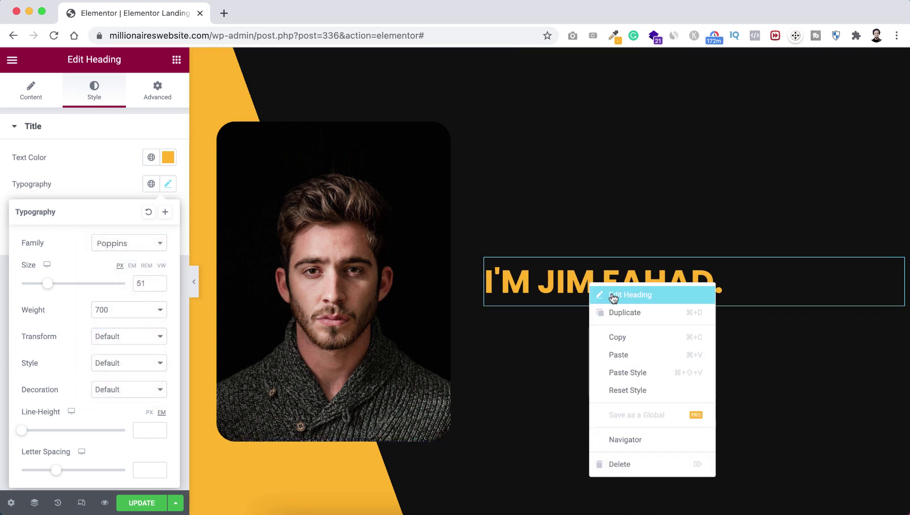
Duplicate the name heading and change the copy's text to WEB DESIGNER
left_click(619, 315)
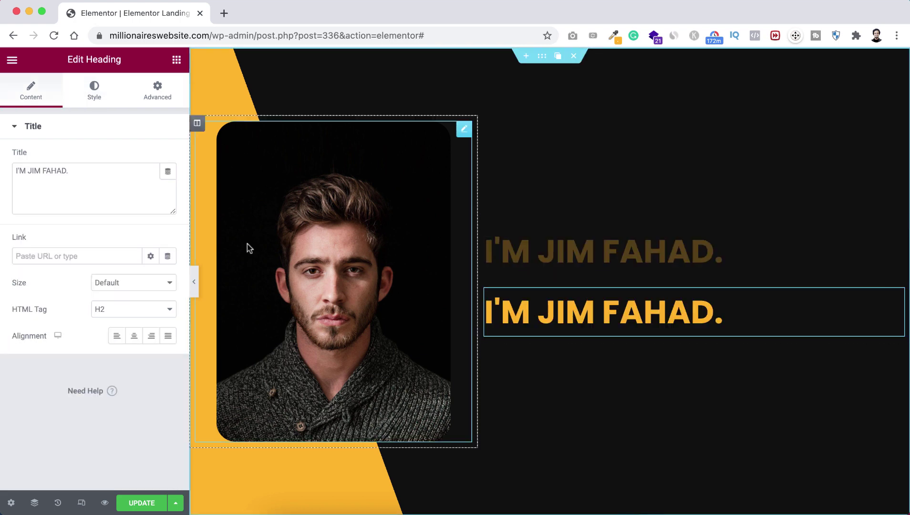
triple_click(81, 167)
type("W")
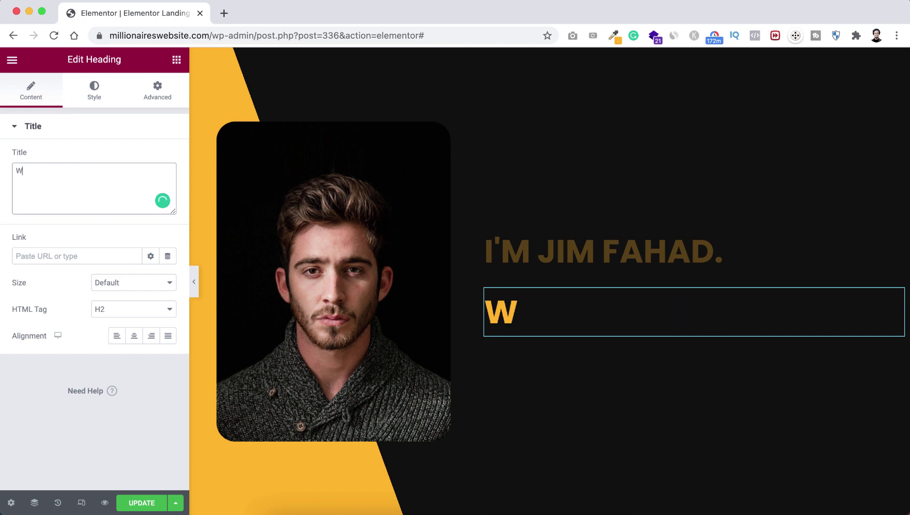
type("EB DESIGNER")
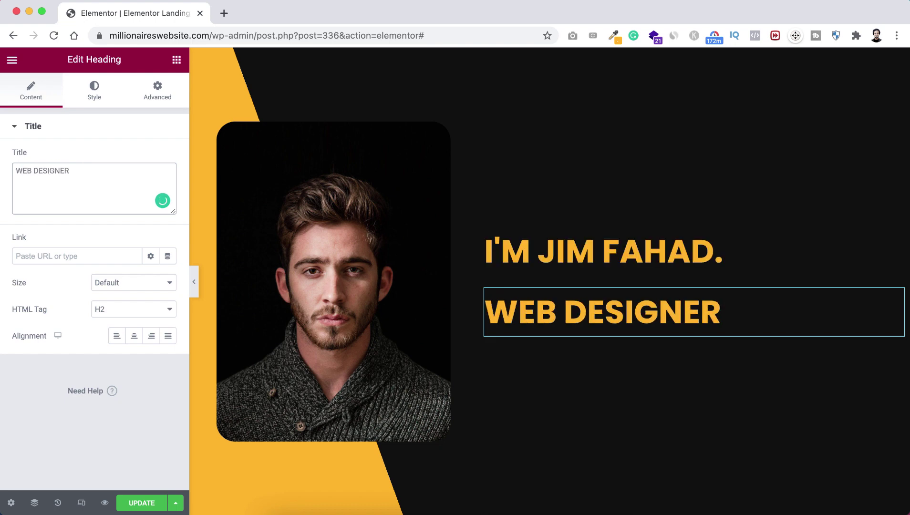
Change the WEB DESIGNER heading's text colour to white
left_click(93, 94)
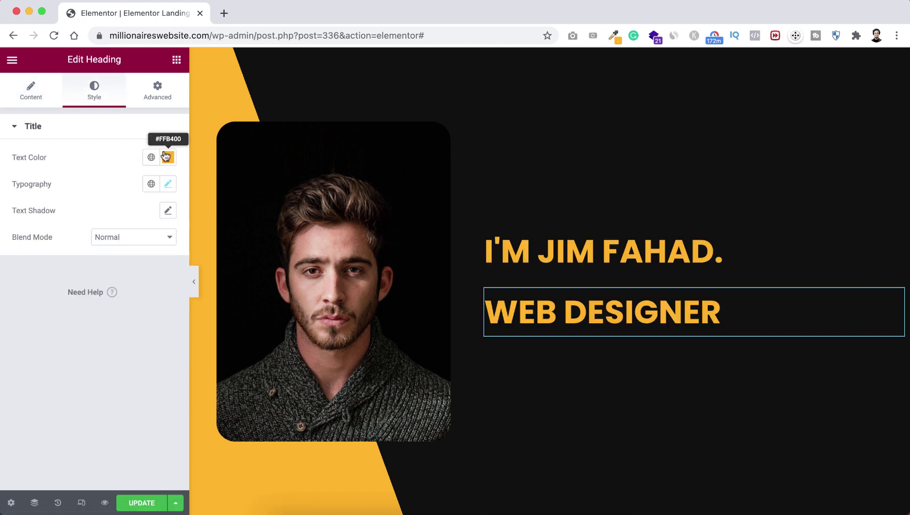
left_click(167, 157)
left_click_drag(65, 222, 21, 200)
left_click(65, 147)
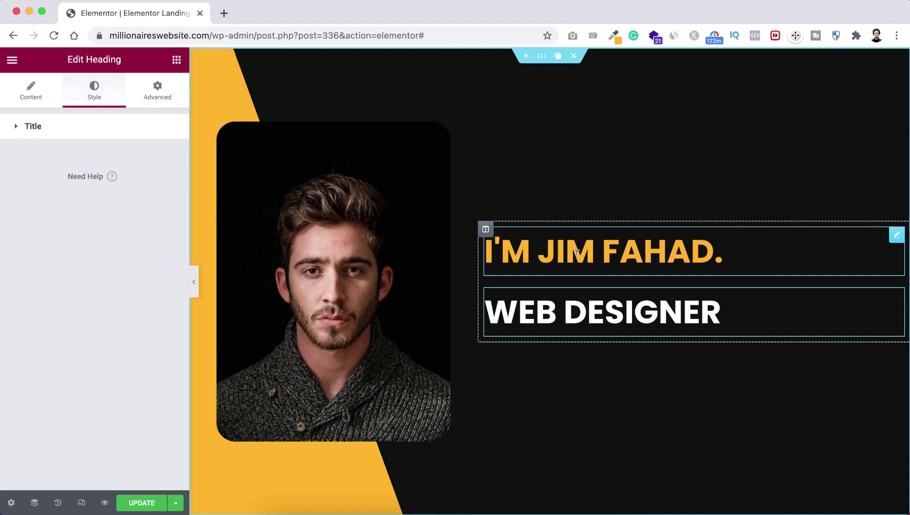
left_click(895, 241)
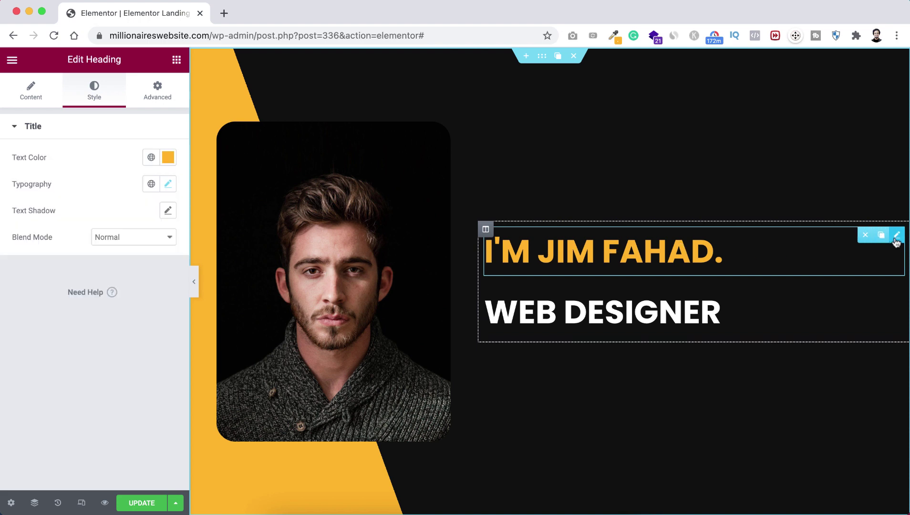
Unlink the name heading's margins and set its bottom margin to -35 px
left_click(164, 95)
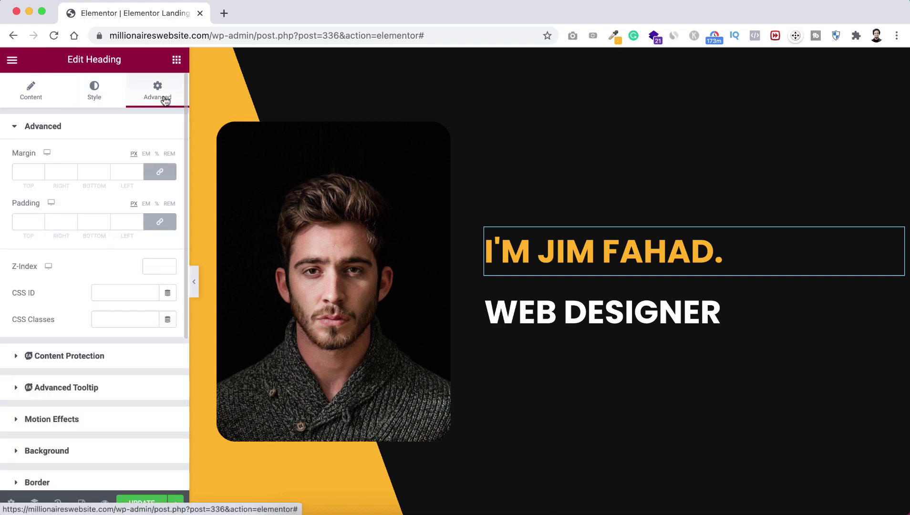
left_click(160, 172)
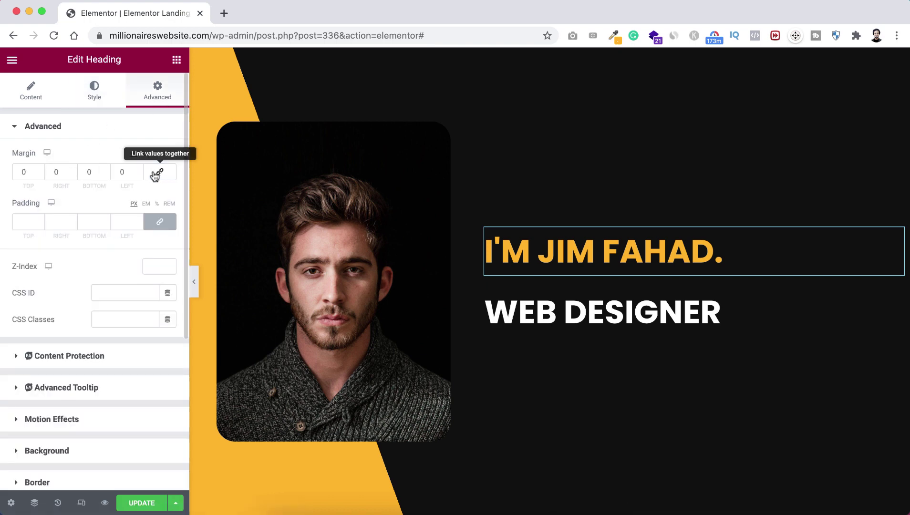
left_click(106, 175)
left_click(105, 175)
left_click(106, 174)
left_click(106, 175)
left_click(106, 174)
left_click(106, 175)
left_click(106, 174)
left_click(105, 175)
left_click_drag(106, 174, 106, 174)
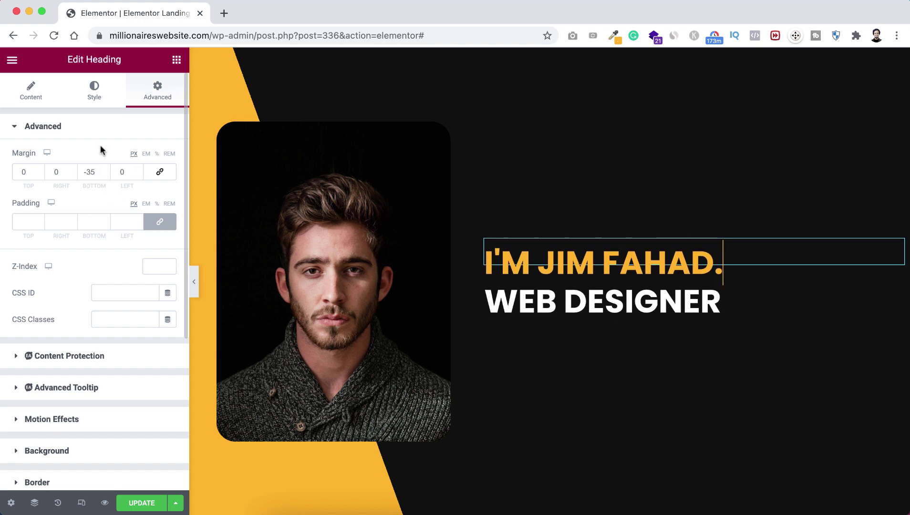
left_click(176, 61)
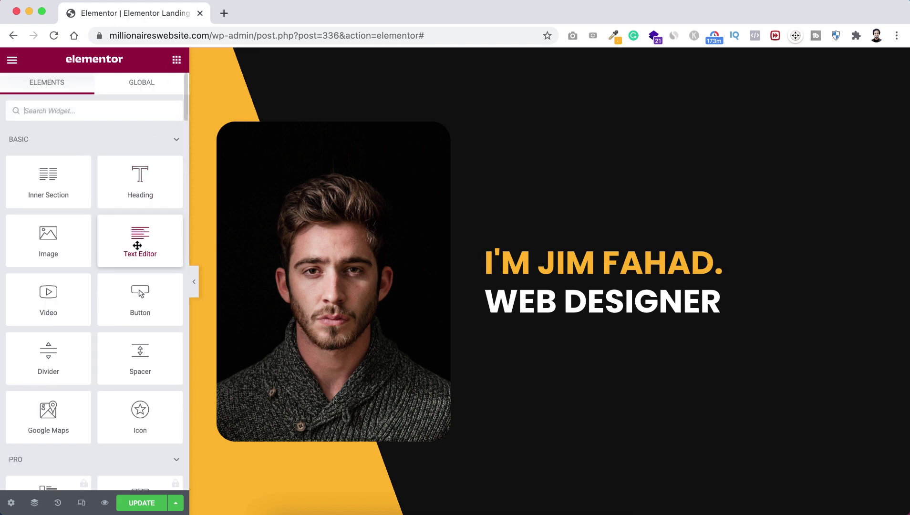
Add a Text Editor below WEB DESIGNER and paste in the designer bio
left_click_drag(135, 239, 569, 317)
left_click(123, 285)
key("super+a")
type("I'm a Bangladesh based web designer & front-end developer focused on crafting clean & user-friendly experiences, I am passionate about building excellent software that improves the lives of those around me.")
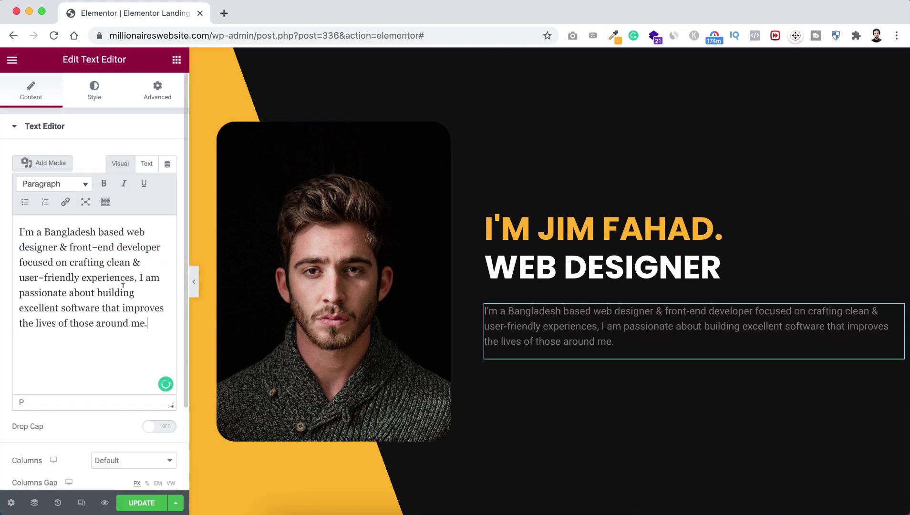
Make the bio paragraph's text colour white
left_click(96, 96)
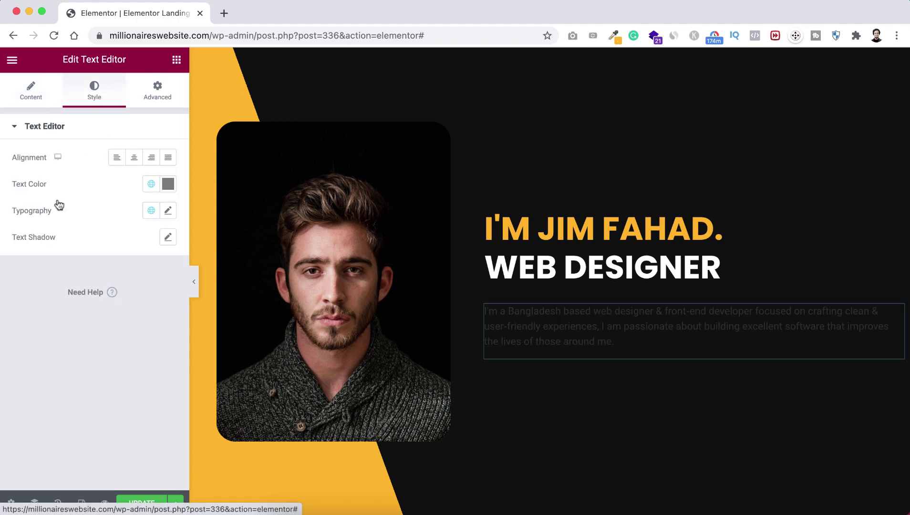
left_click(167, 185)
left_click_drag(59, 258, 20, 226)
left_click(64, 176)
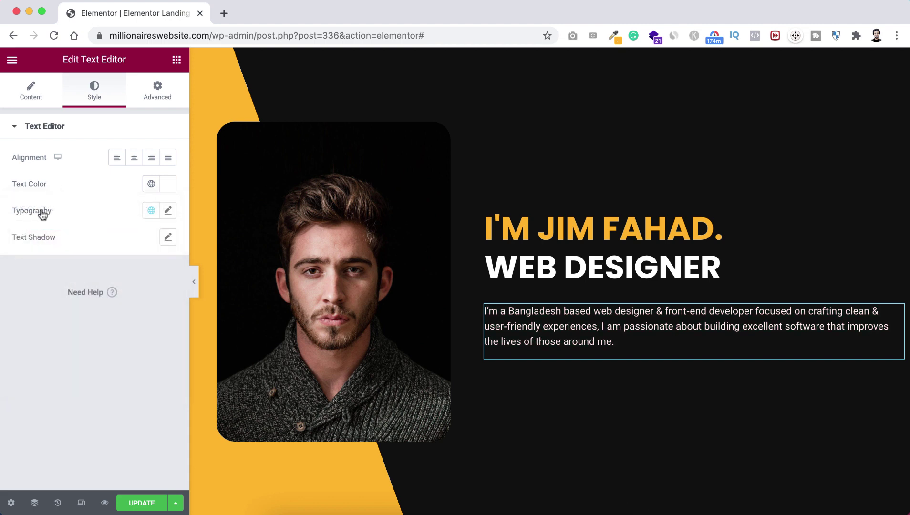
Set the paragraph typography to Open Sans, size 16, line height 2
left_click(168, 211)
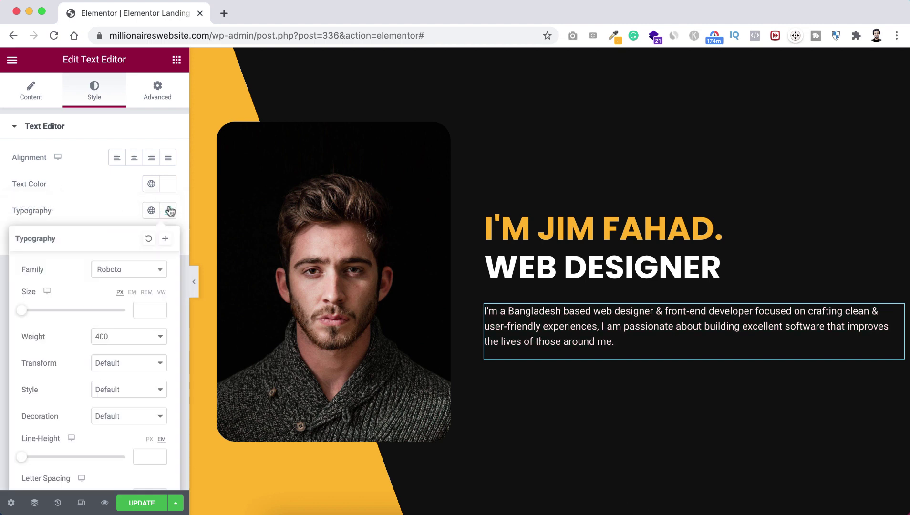
left_click(126, 274)
type("open")
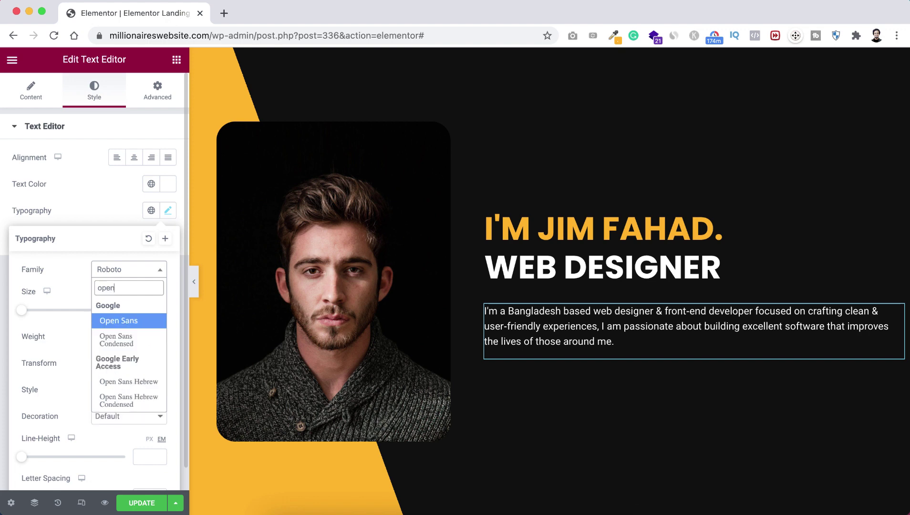
left_click(122, 323)
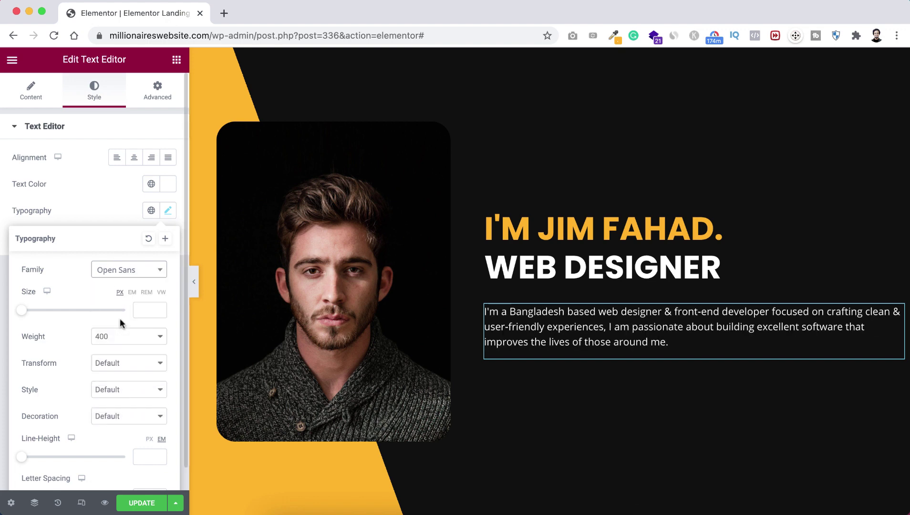
left_click(144, 309)
type("16")
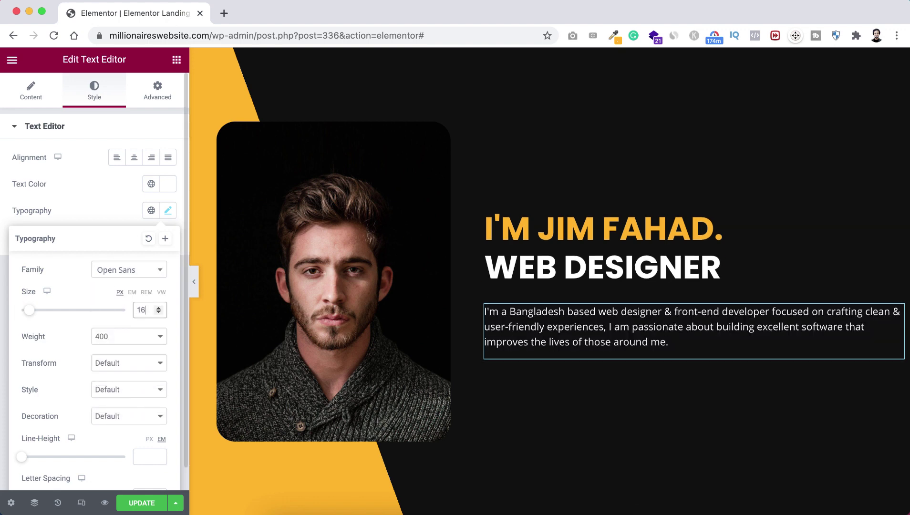
scroll(98, 433, "down", 1)
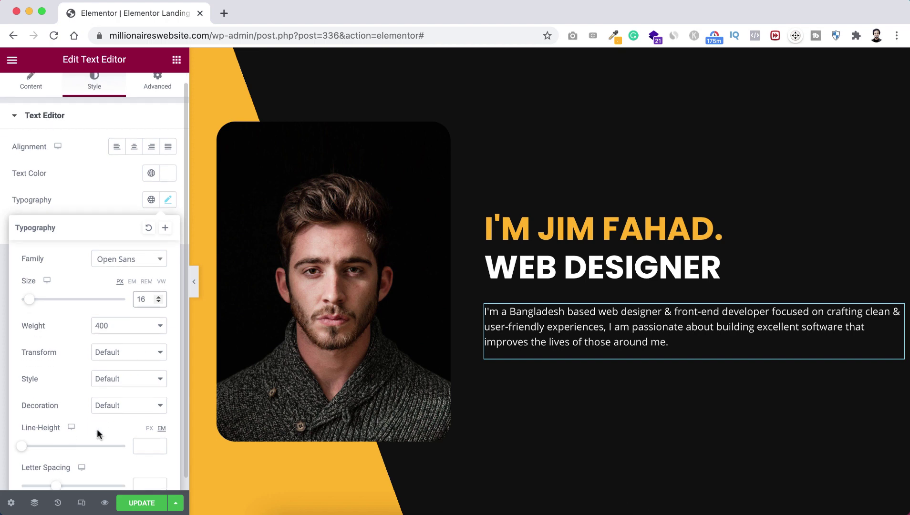
left_click(138, 433)
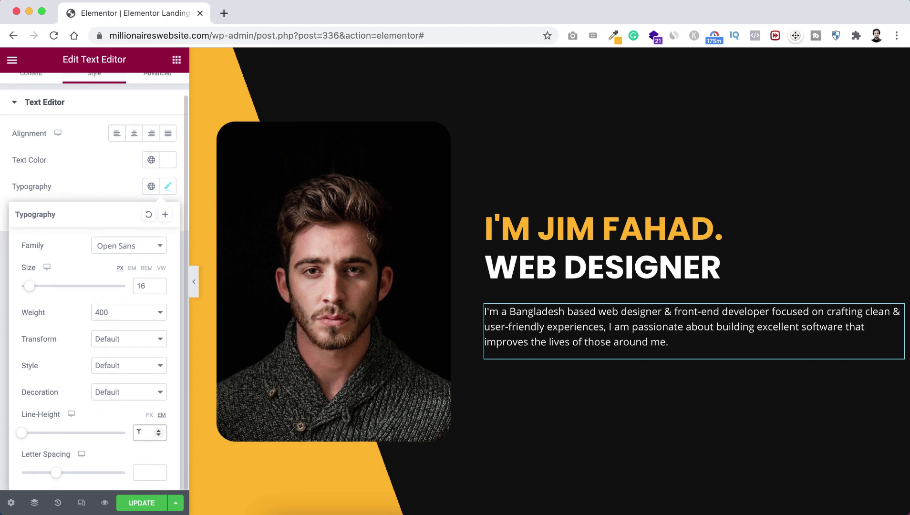
type("2")
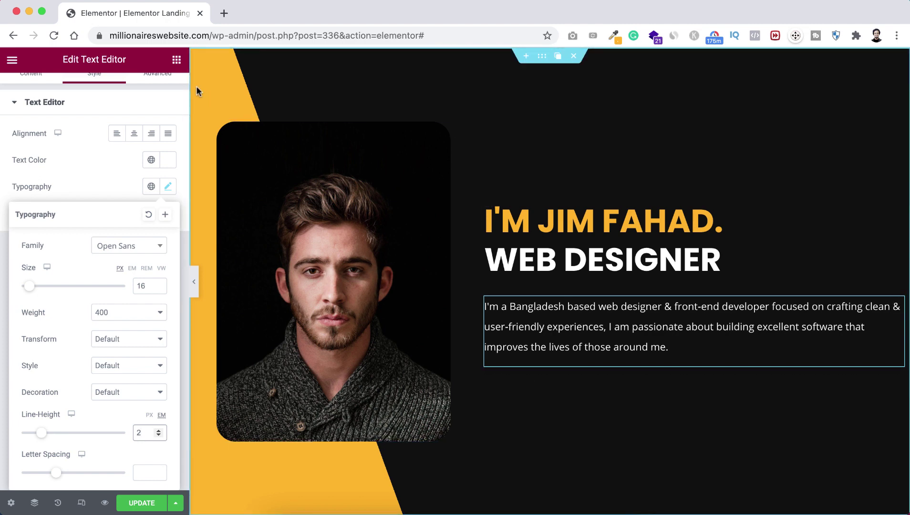
left_click(177, 61)
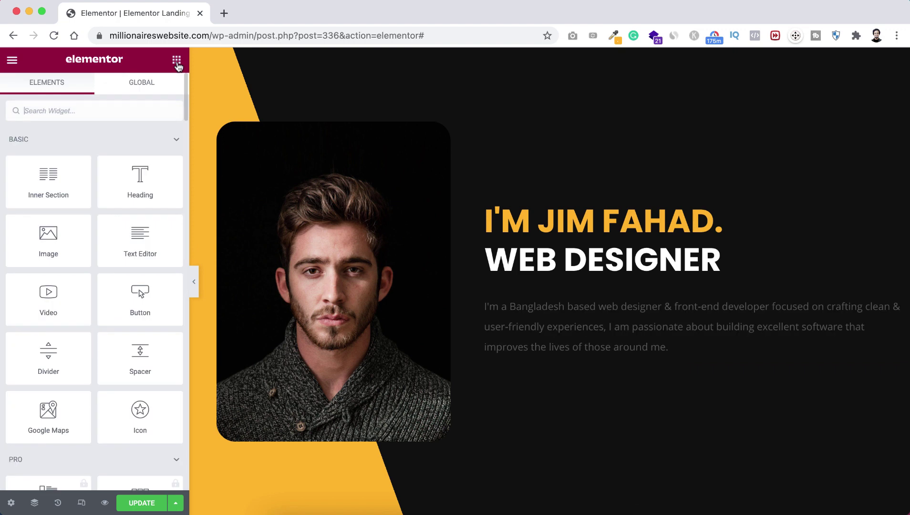
Add a Button under the bio paragraph labelled MORE ABOUT ME
left_click_drag(133, 296, 567, 369)
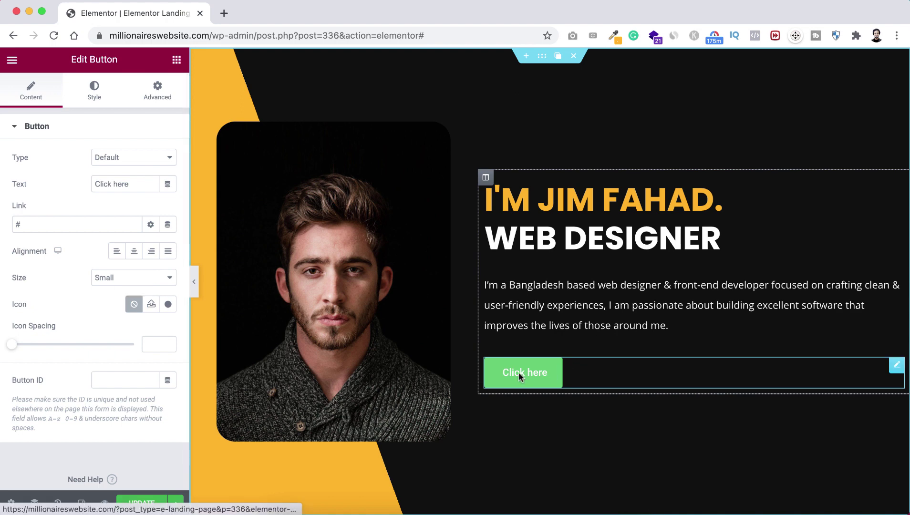
left_click_drag(129, 184, 73, 186)
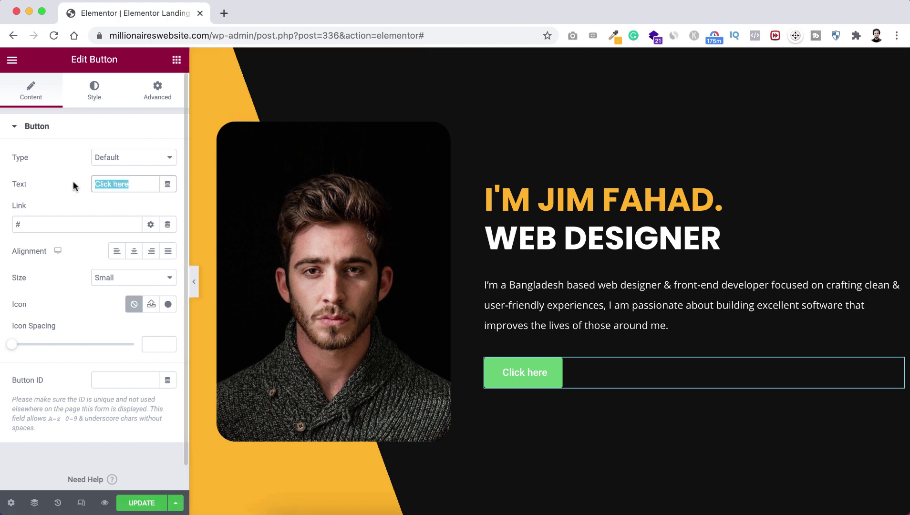
type("MORE ABOUT ME")
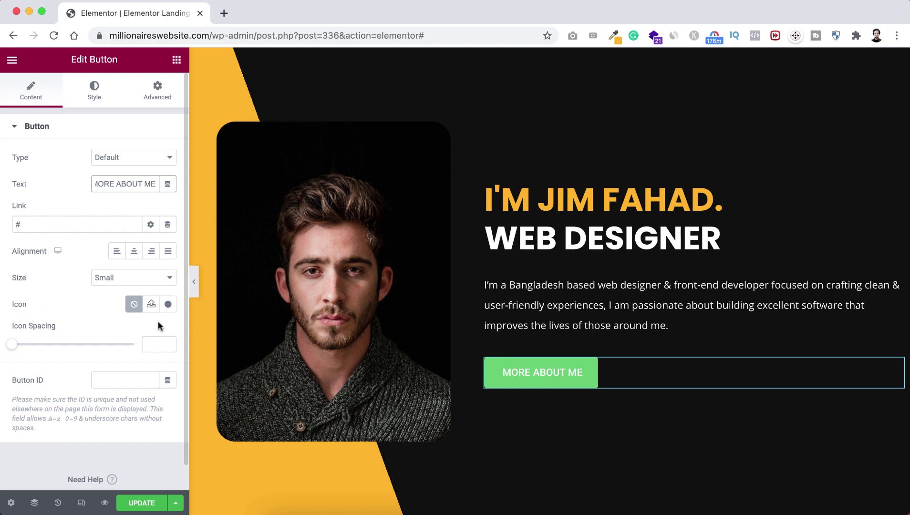
left_click(168, 306)
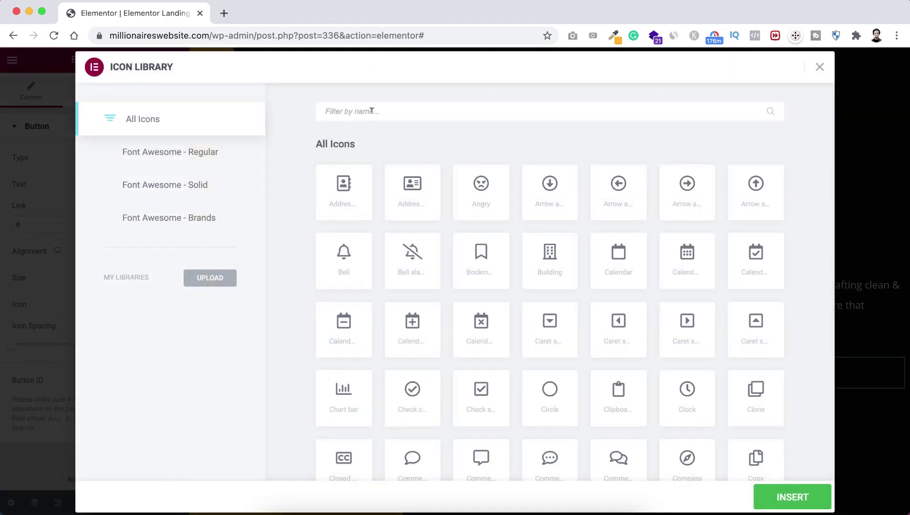
Search the icon library for 'plane' and insert the solid Paper plane icon
left_click(372, 111)
type("plane")
left_click(411, 200)
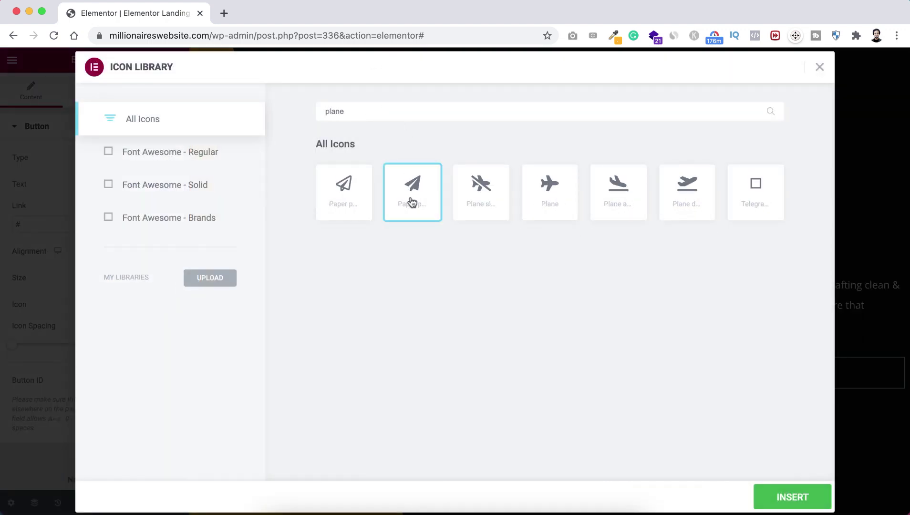
left_click(793, 498)
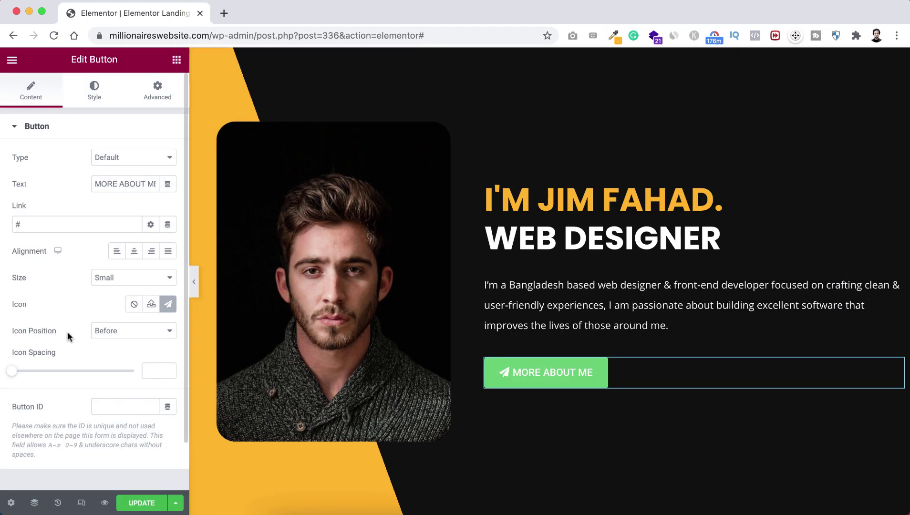
Place the icon after the button text with an icon spacing of 9
left_click(118, 330)
left_click(105, 348)
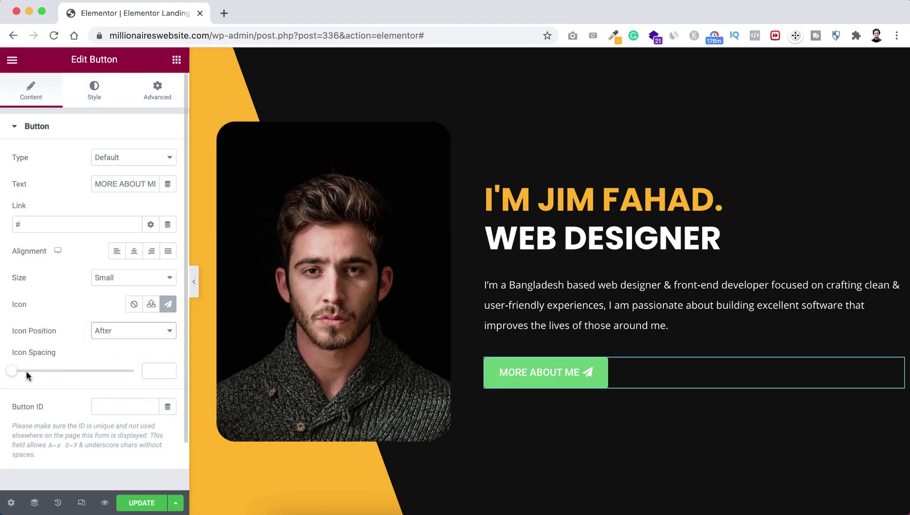
left_click_drag(11, 372, 34, 371)
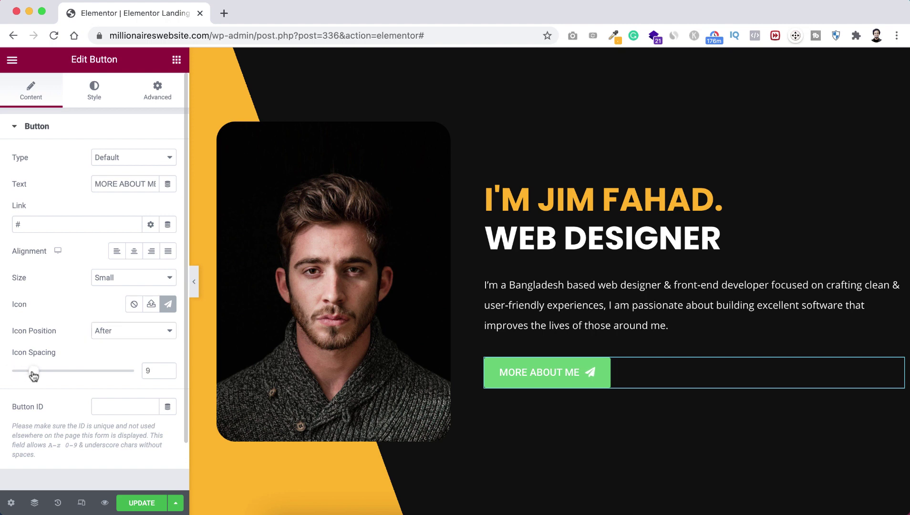
left_click(93, 95)
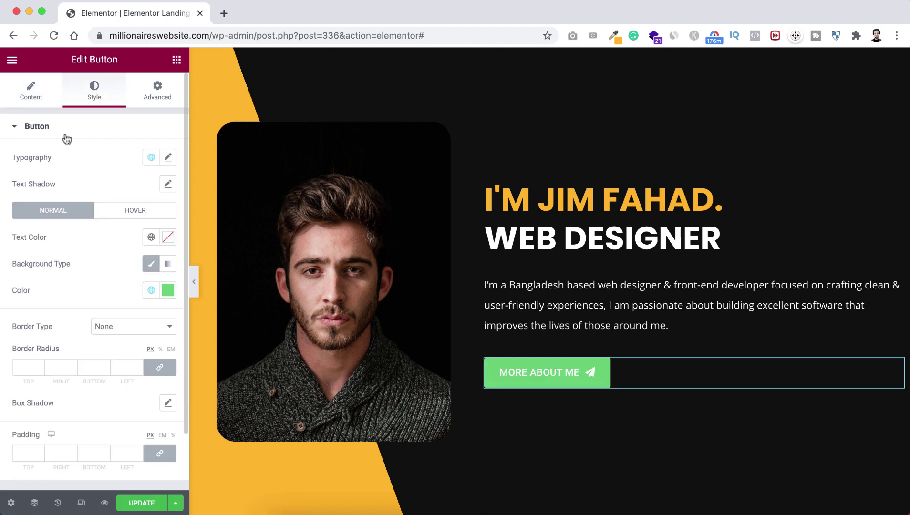
Set the button typography to Poppins, size 15, weight 700, line height 1.4
left_click(169, 158)
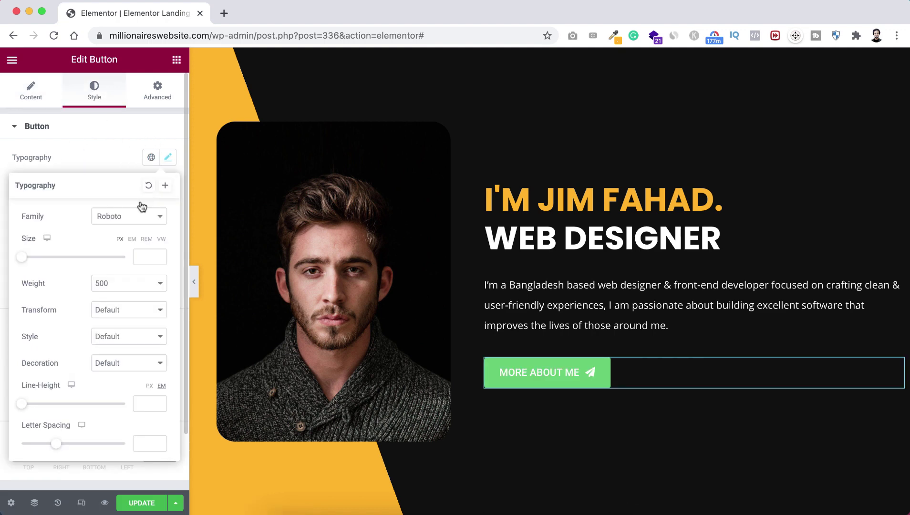
left_click(137, 217)
type("popp")
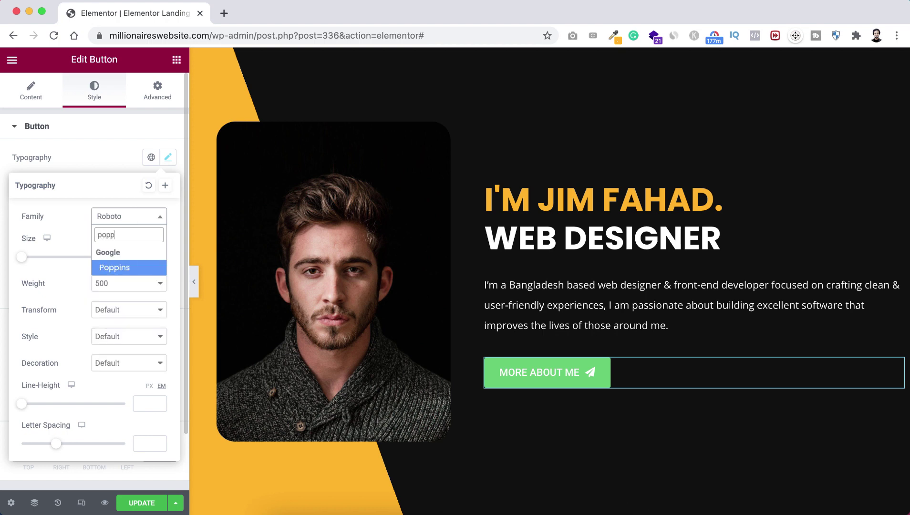
left_click(125, 268)
left_click(143, 256)
type("15")
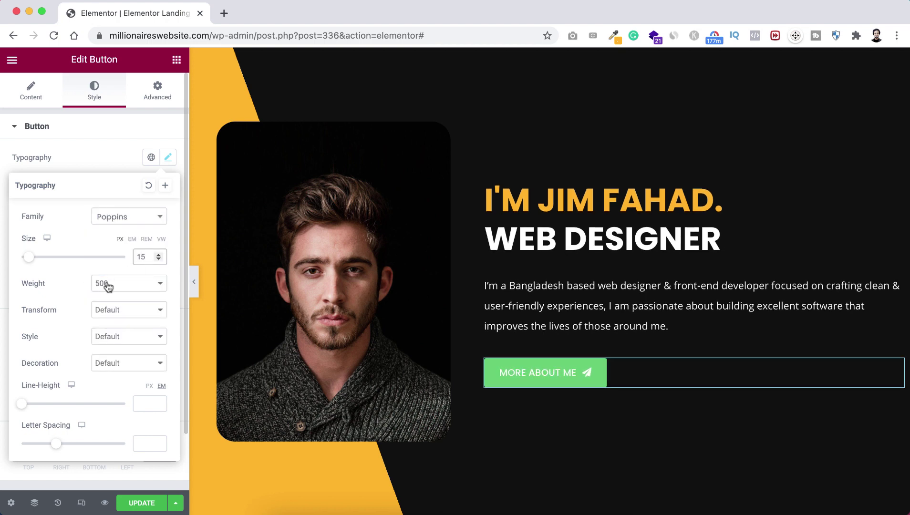
left_click(106, 283)
left_click(110, 310)
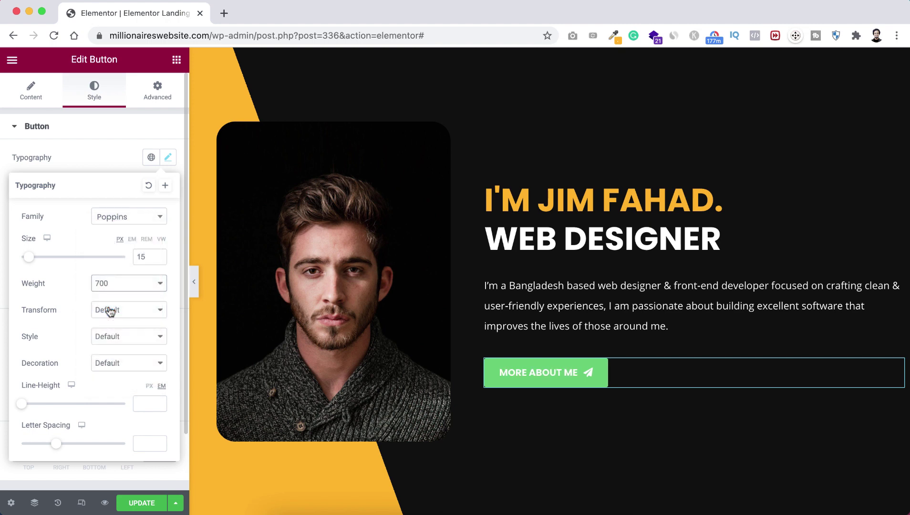
left_click(142, 404)
type("1.4")
left_click(102, 154)
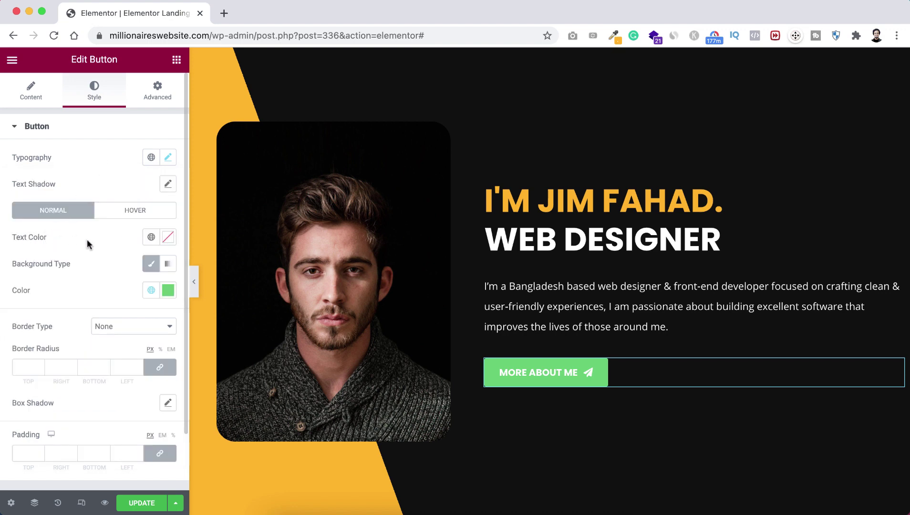
Fade the button background colour to fully transparent
left_click(169, 295)
left_click_drag(143, 465, 23, 465)
left_click(67, 281)
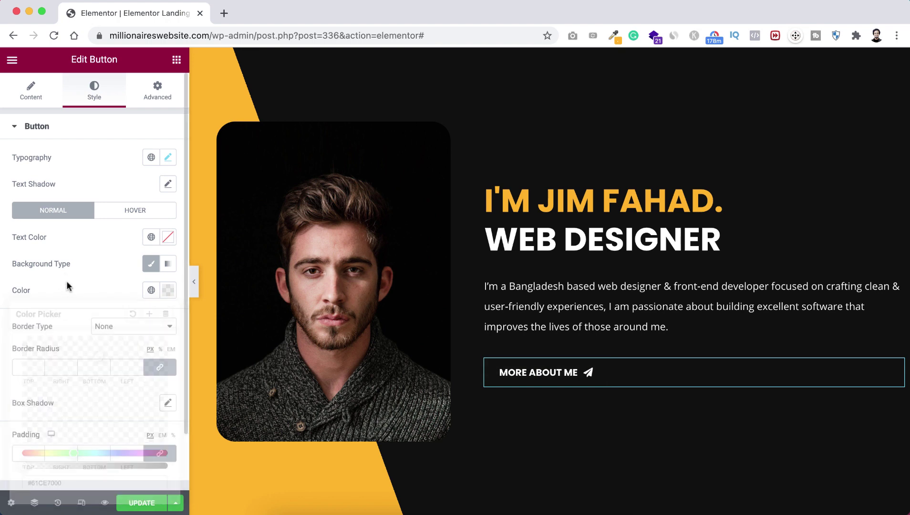
scroll(74, 322, "down", 1)
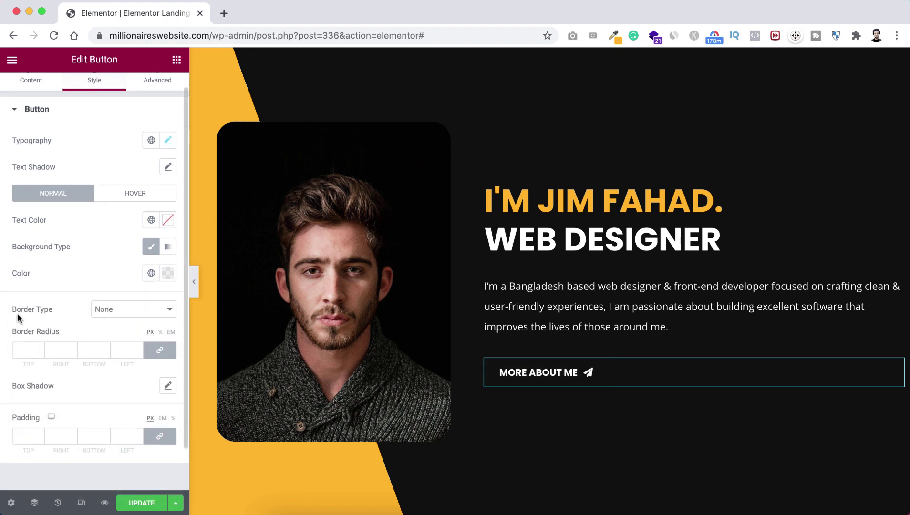
Give the button a solid 1 px orange-yellow border and 35 border radius
left_click(109, 307)
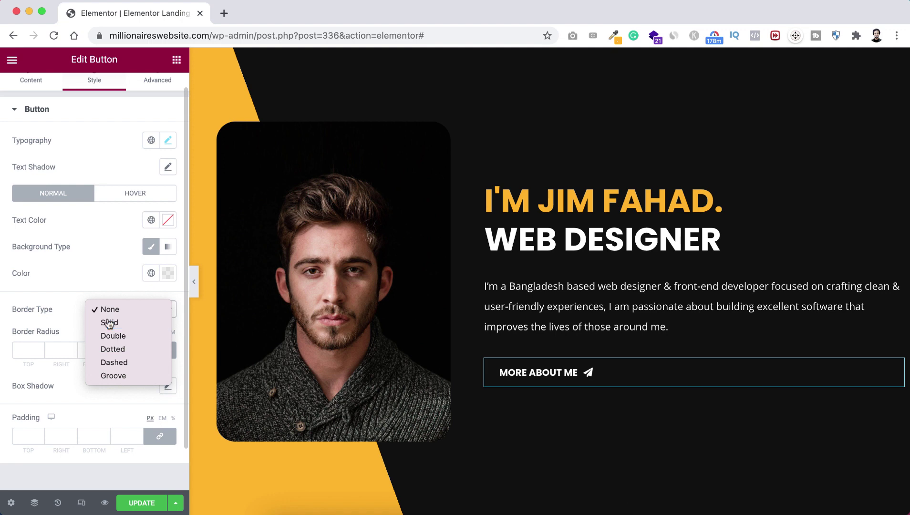
left_click(109, 322)
left_click(26, 351)
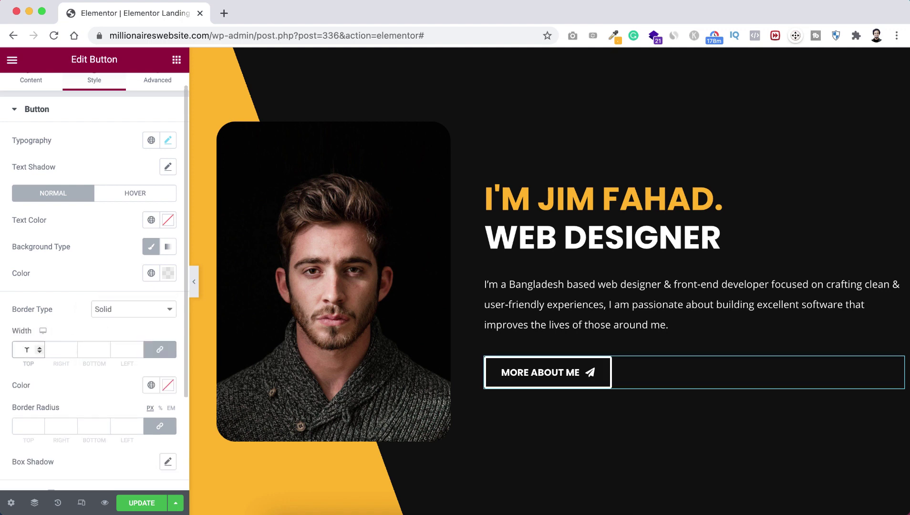
type("1")
left_click(168, 382)
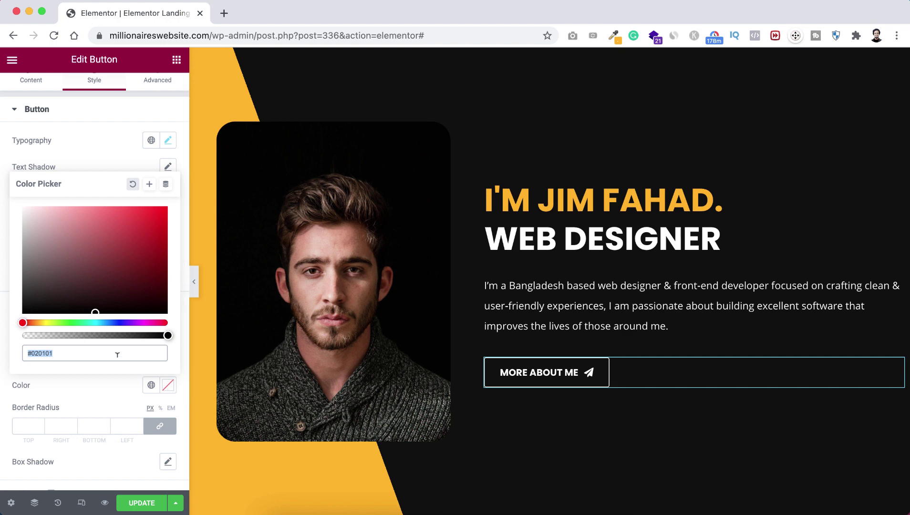
key("super+v")
left_click(105, 390)
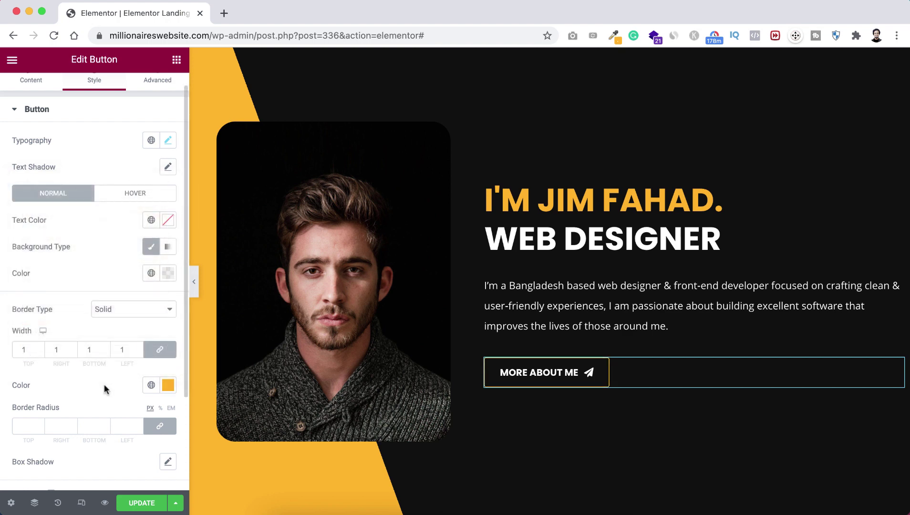
scroll(96, 391, "down", 1)
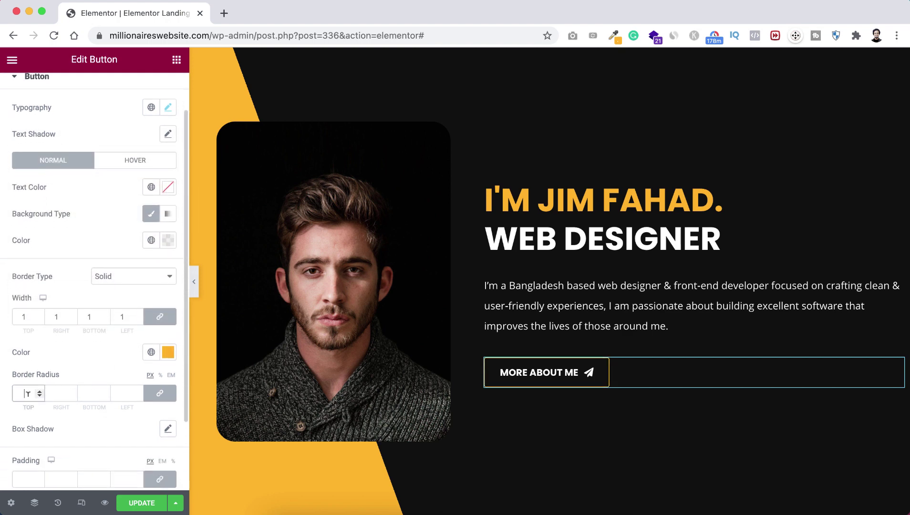
type("35")
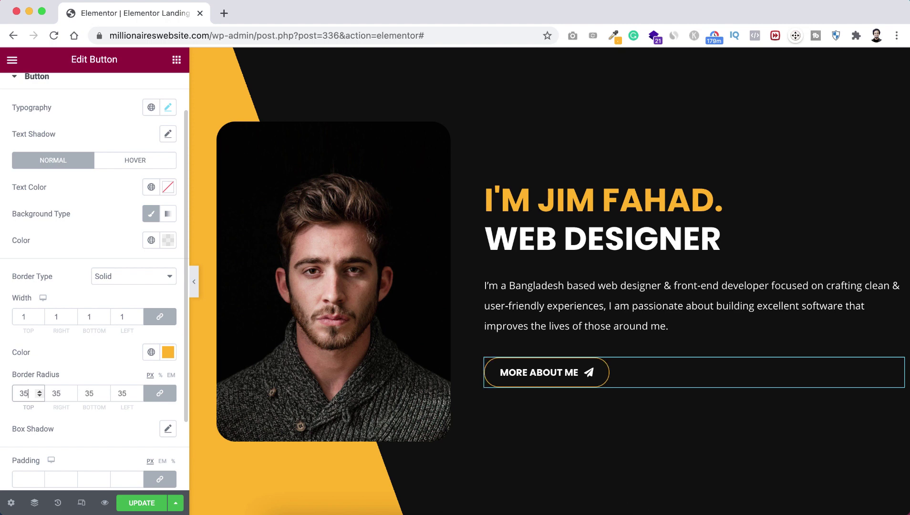
Set the button padding to 16 top and bottom, 50 left and right
scroll(37, 423, "down", 3)
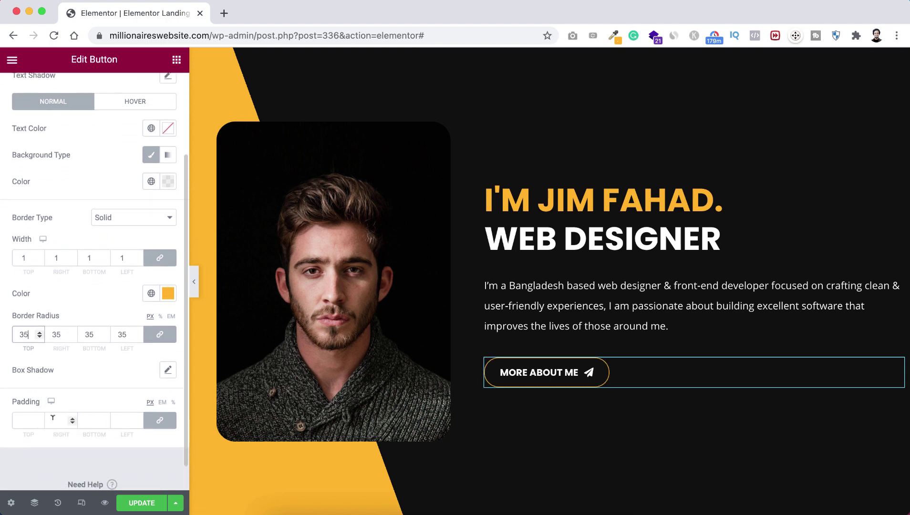
left_click(34, 420)
type("0")
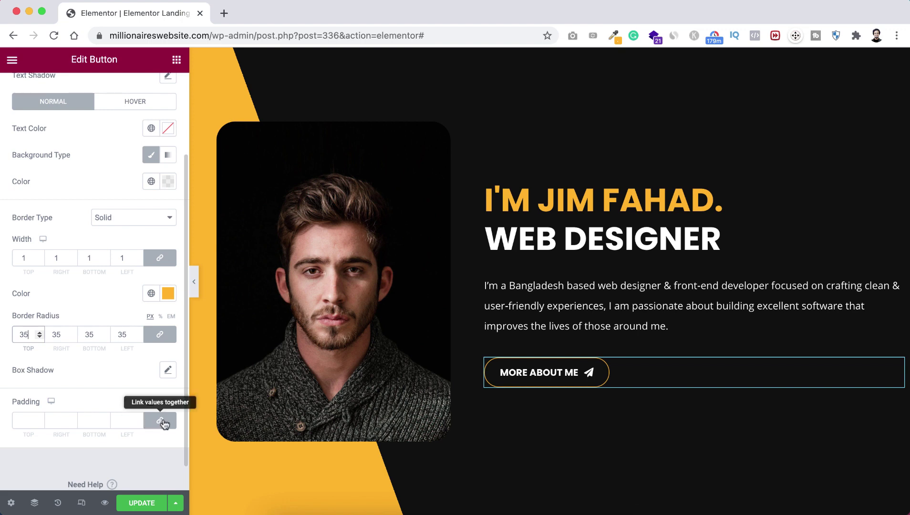
left_click(161, 421)
left_click(22, 421)
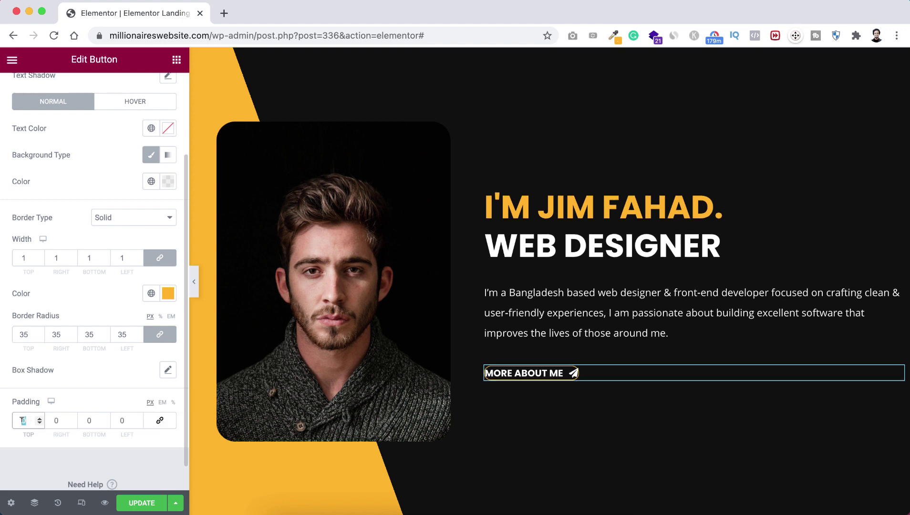
type("16")
left_click(82, 421)
type("16")
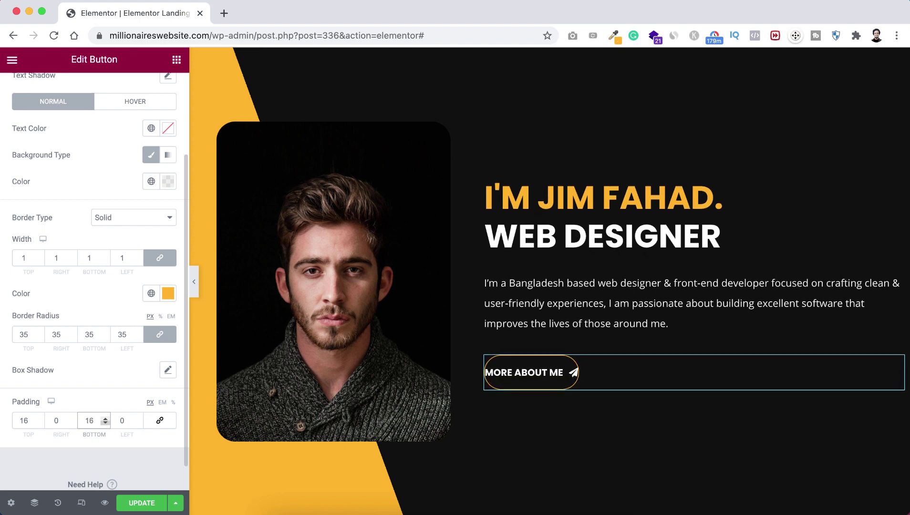
left_click(55, 420)
type("5")
left_click(117, 420)
type("5")
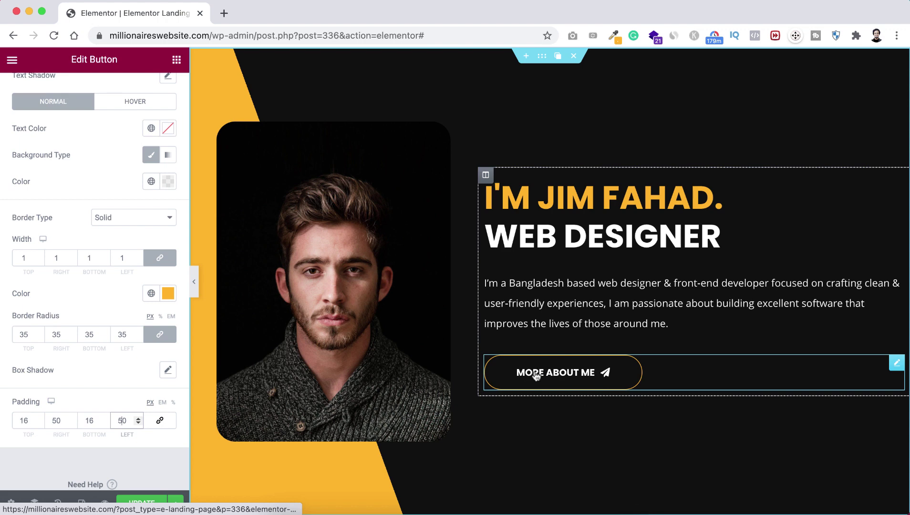
scroll(43, 207, "up", 3)
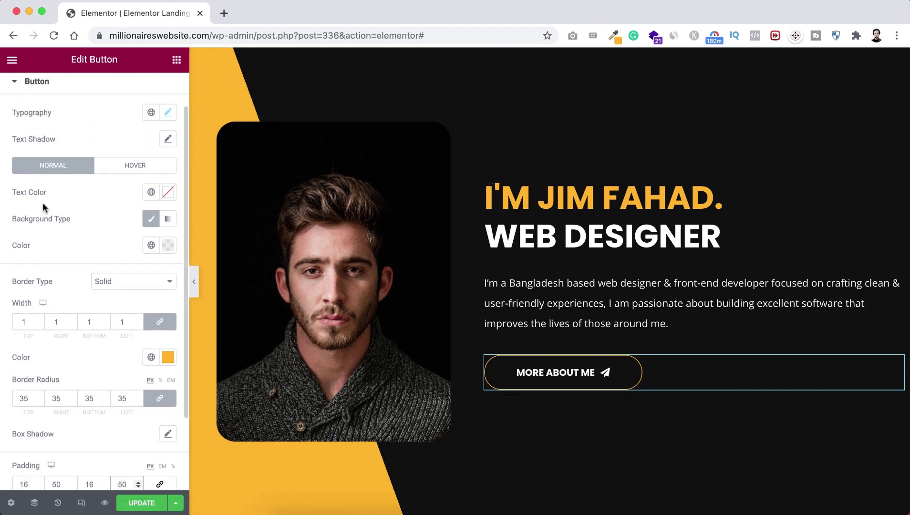
left_click(135, 170)
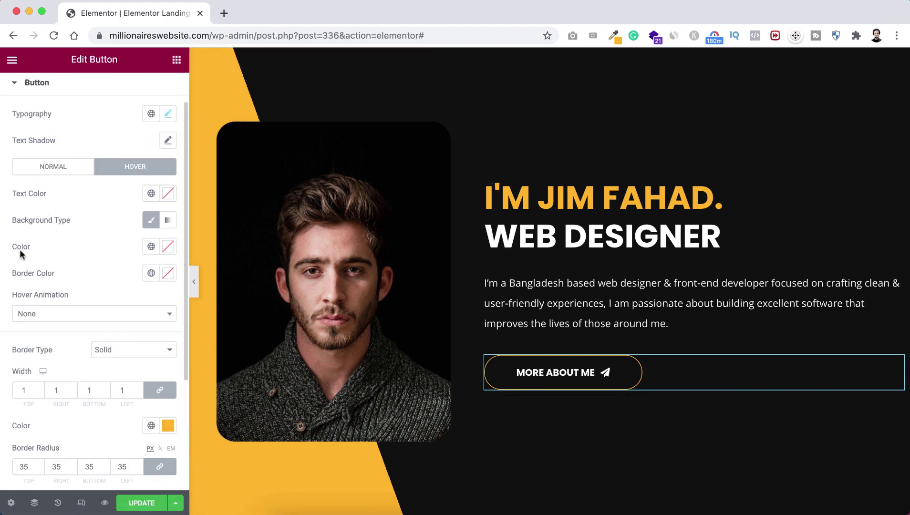
Make the button's hover background colour yellow #FFB400
left_click(168, 246)
type("#FFB400")
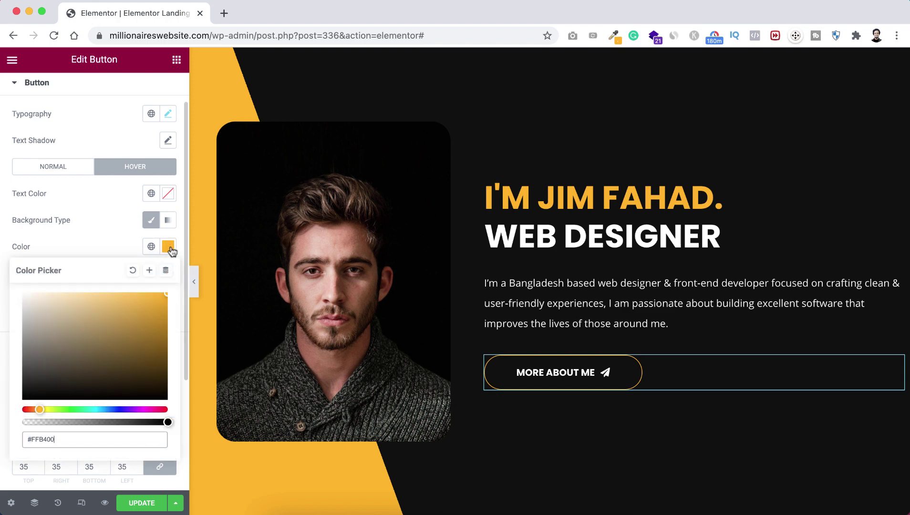
left_click(122, 240)
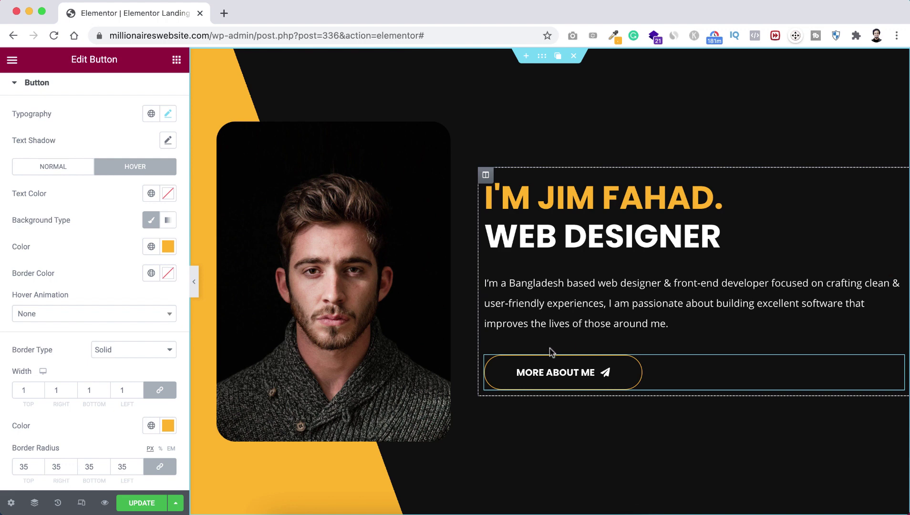
scroll(148, 179, "up", 2)
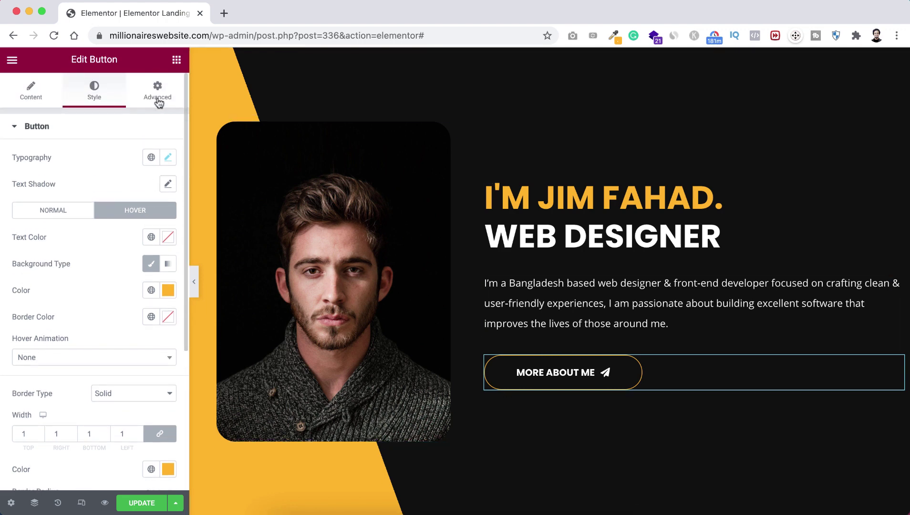
Unlink the button's margins and set its top margin to 45
left_click(157, 98)
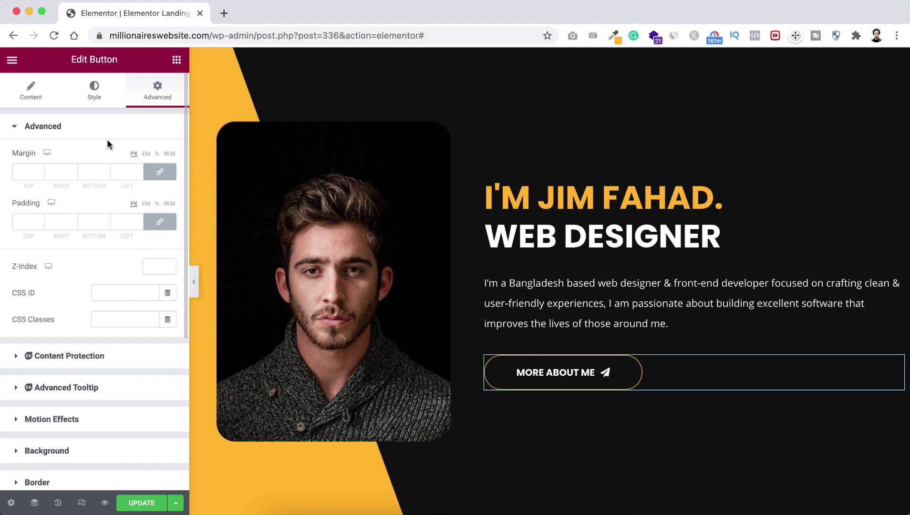
left_click(159, 172)
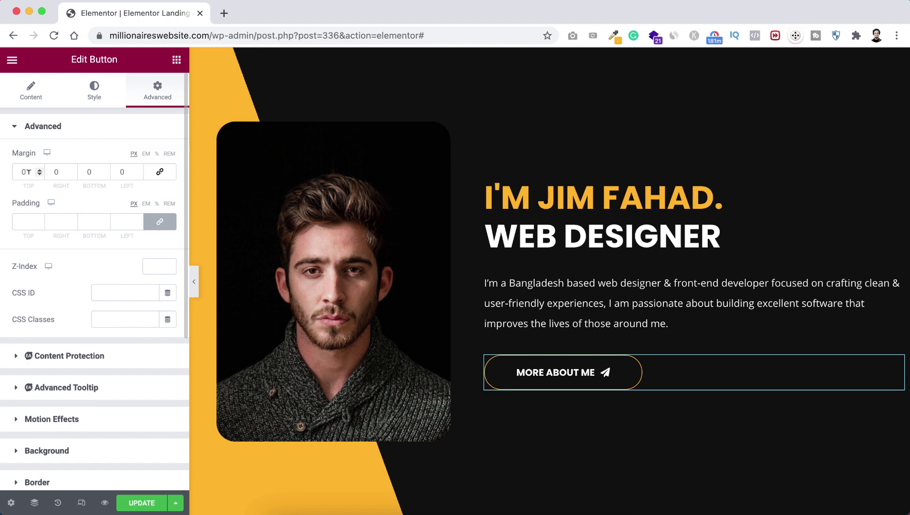
left_click_drag(27, 171, 20, 170)
type("45")
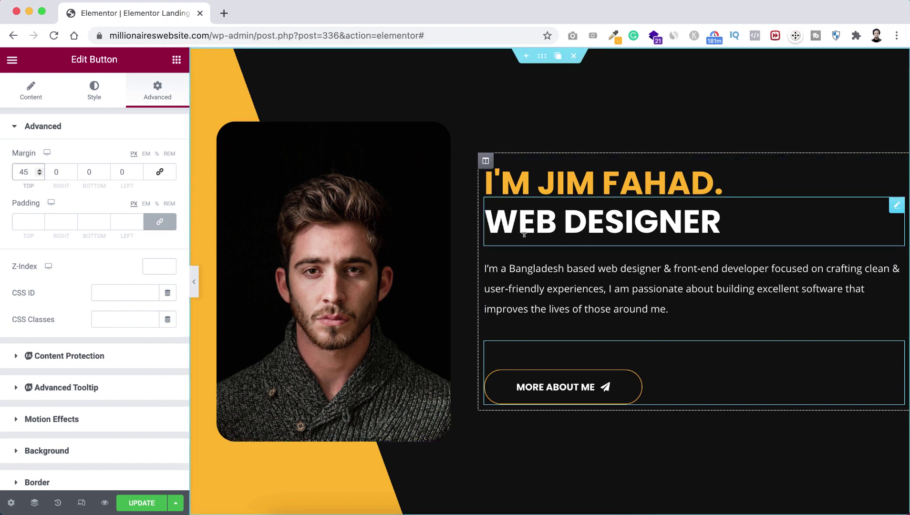
left_click(485, 162)
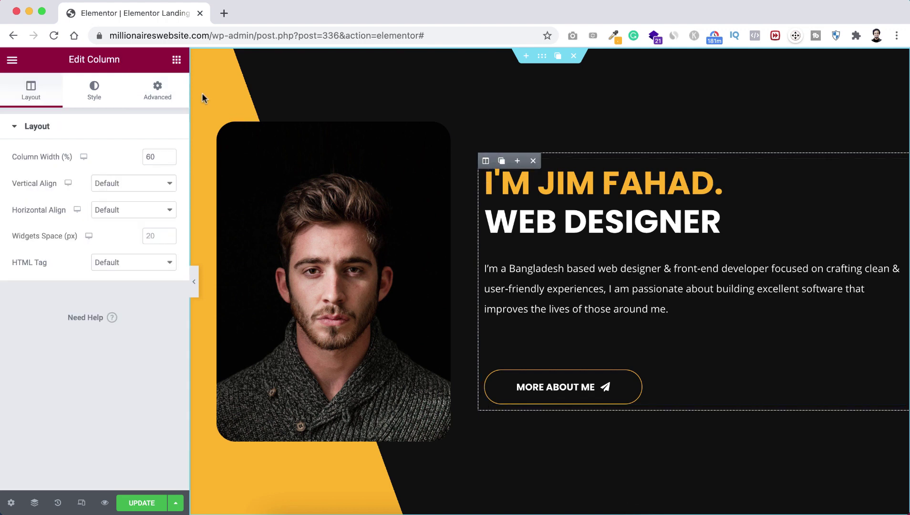
Unlink the text column's padding and enter right 20 and left 10
left_click(161, 91)
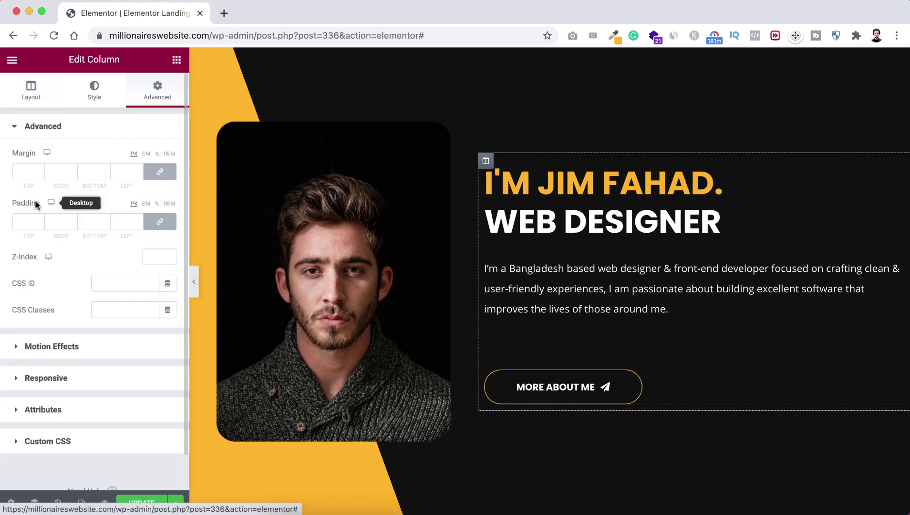
left_click(170, 226)
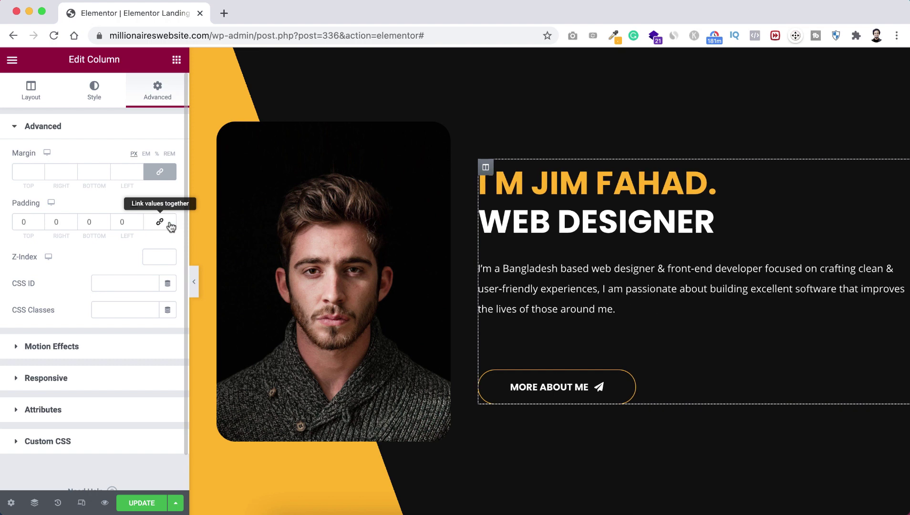
left_click(56, 222)
type("20")
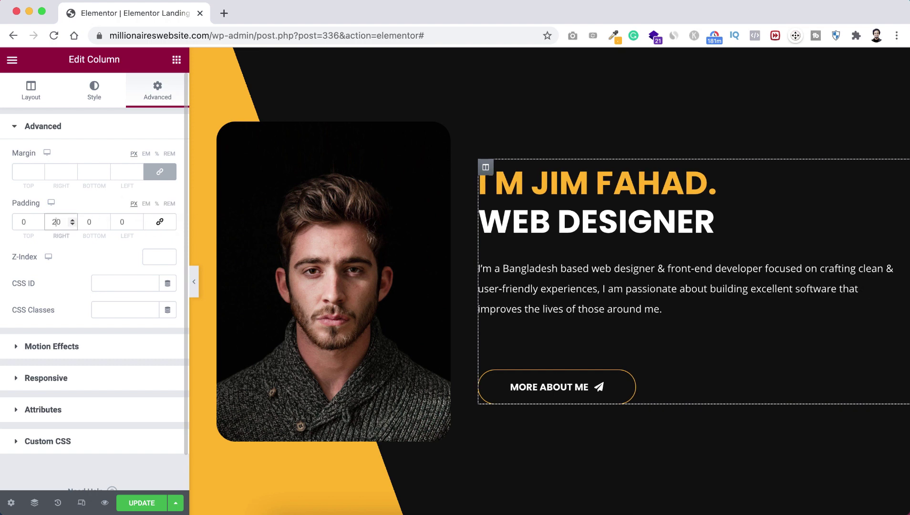
left_click(121, 222)
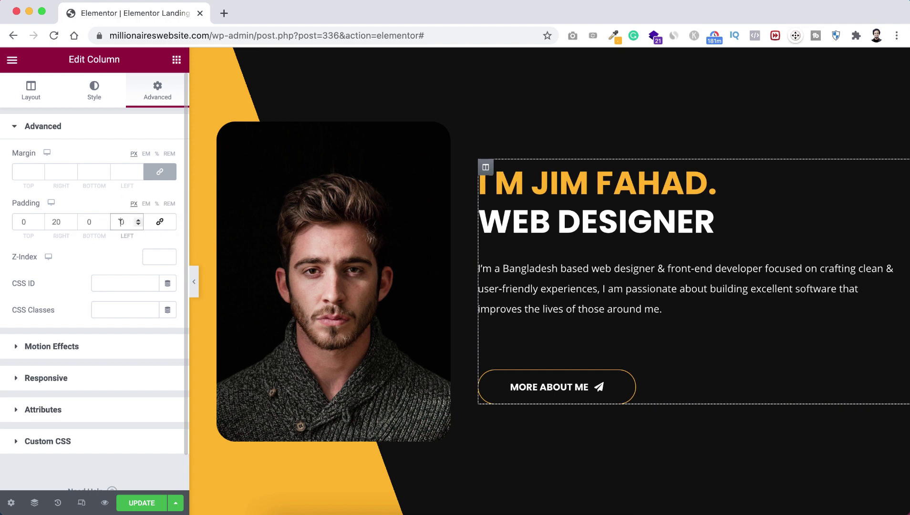
type("10")
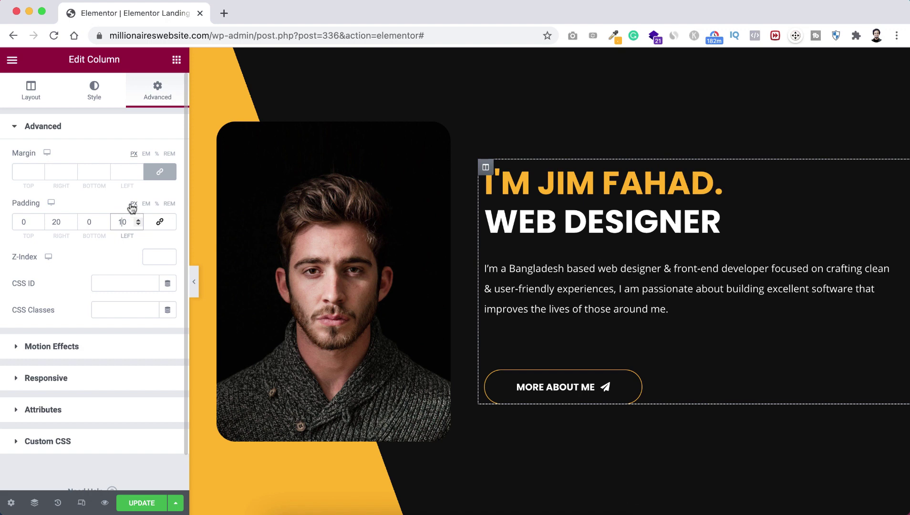
Switch the column padding to percent, right 20% and left 10%, then update the page
left_click(157, 204)
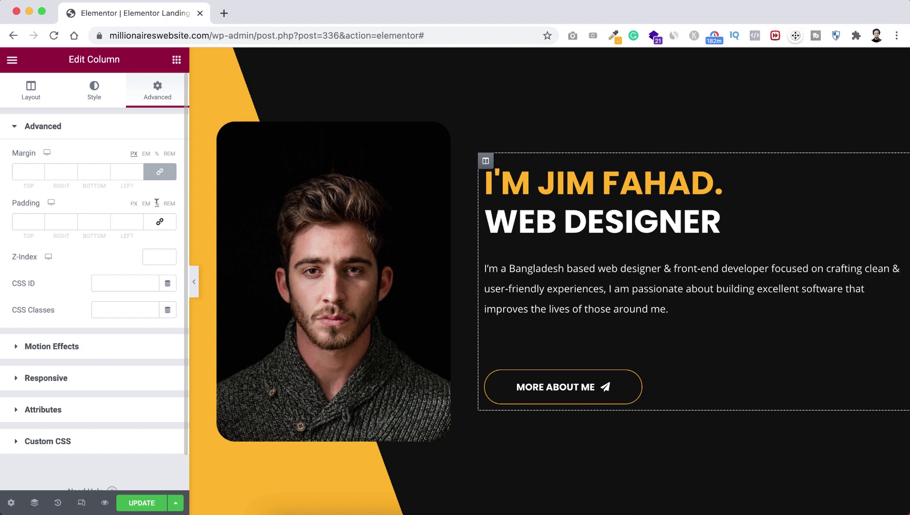
left_click(61, 222)
type("20")
left_click(121, 221)
type("10")
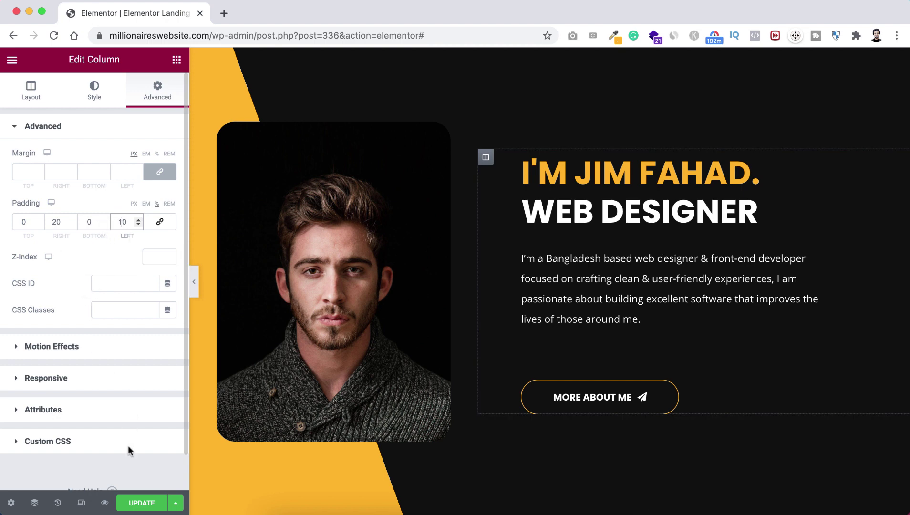
left_click(146, 504)
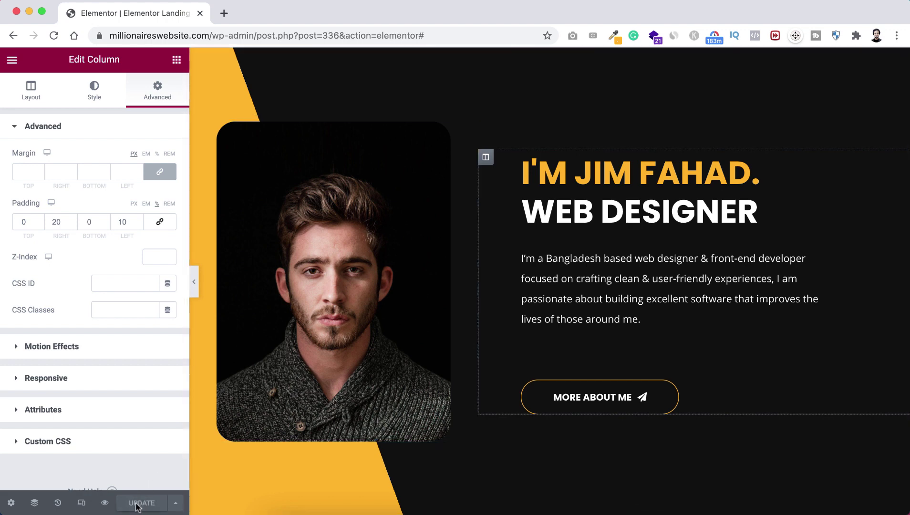
Preview the hero in responsive mode at tablet size, 768 × 1024
left_click(82, 503)
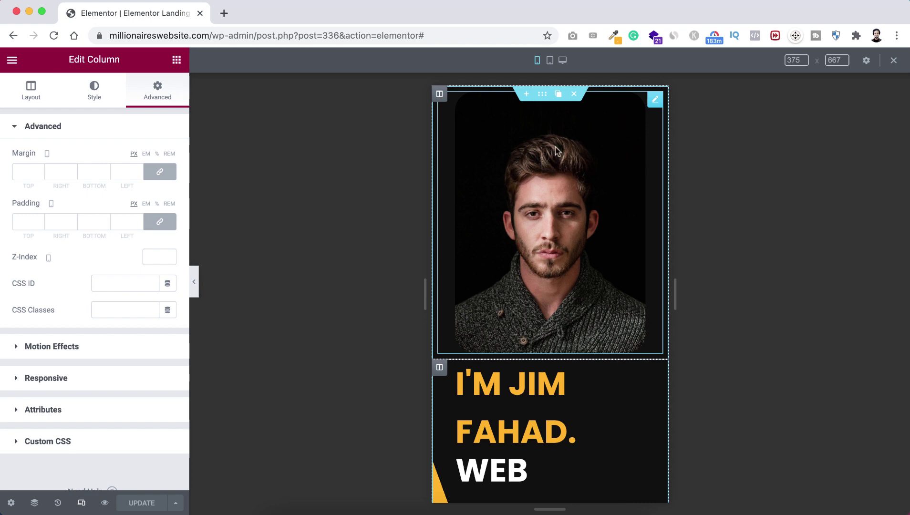
left_click(551, 61)
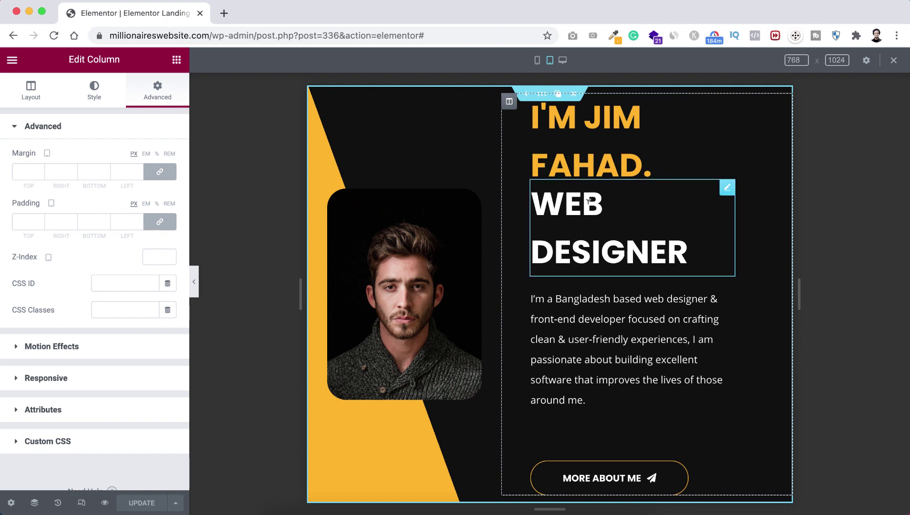
Set the I'M JIM FAHAD. and WEB DESIGNER headings to 36 px on tablet
left_click(584, 166)
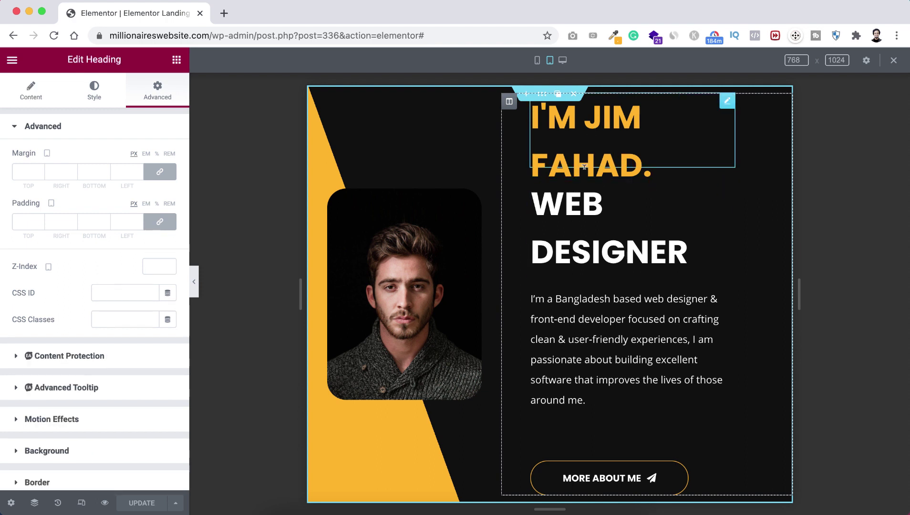
left_click(93, 96)
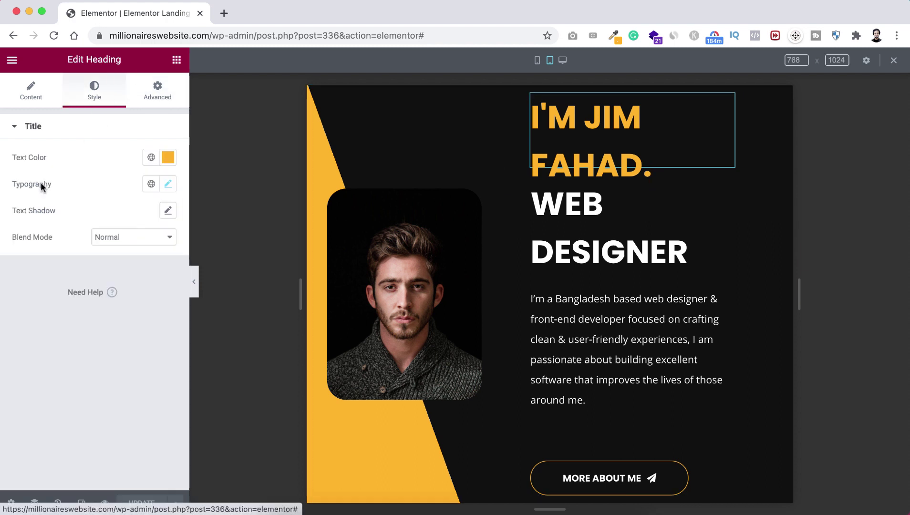
left_click(168, 185)
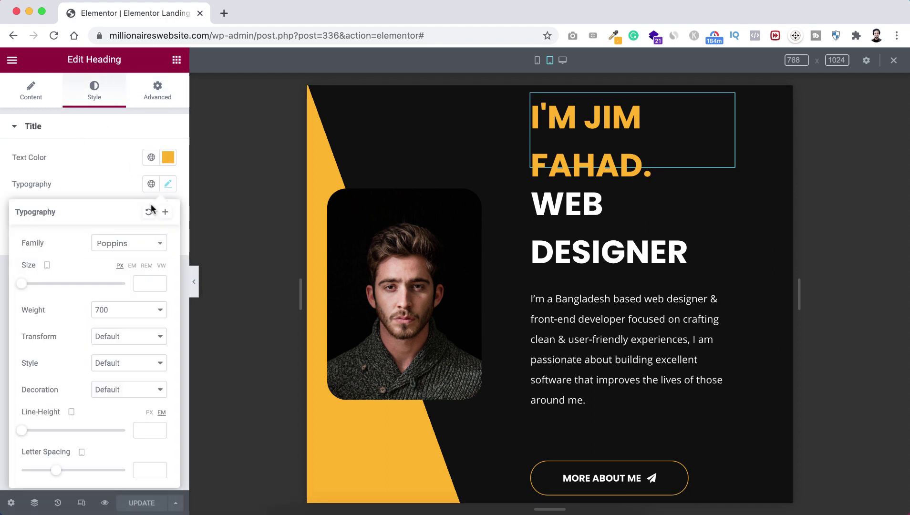
left_click(147, 282)
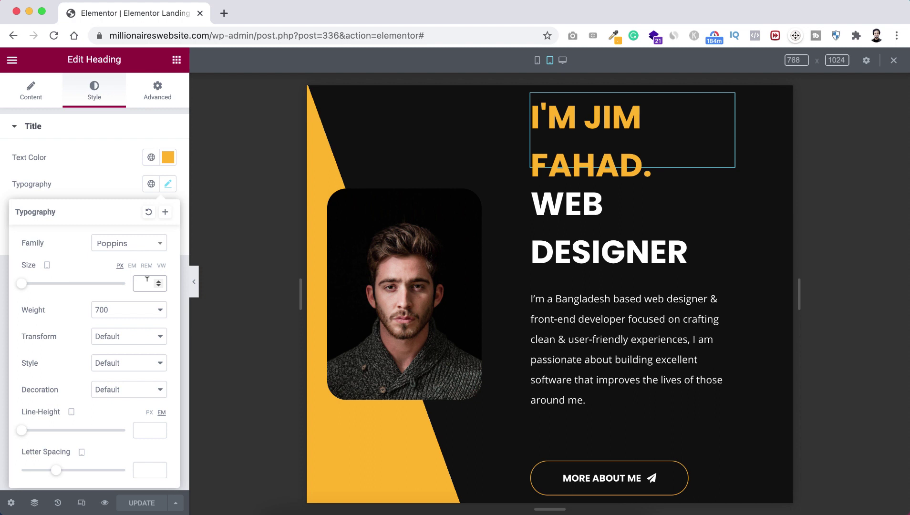
type("36")
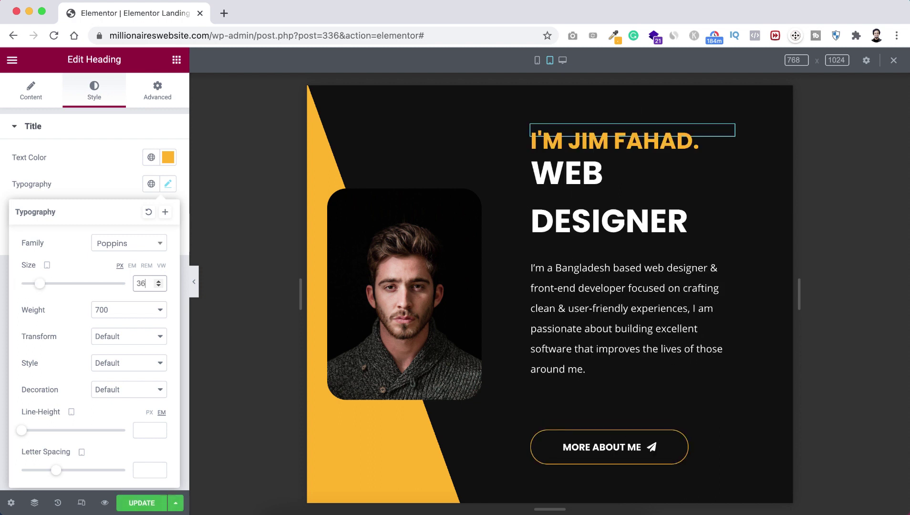
left_click(572, 226)
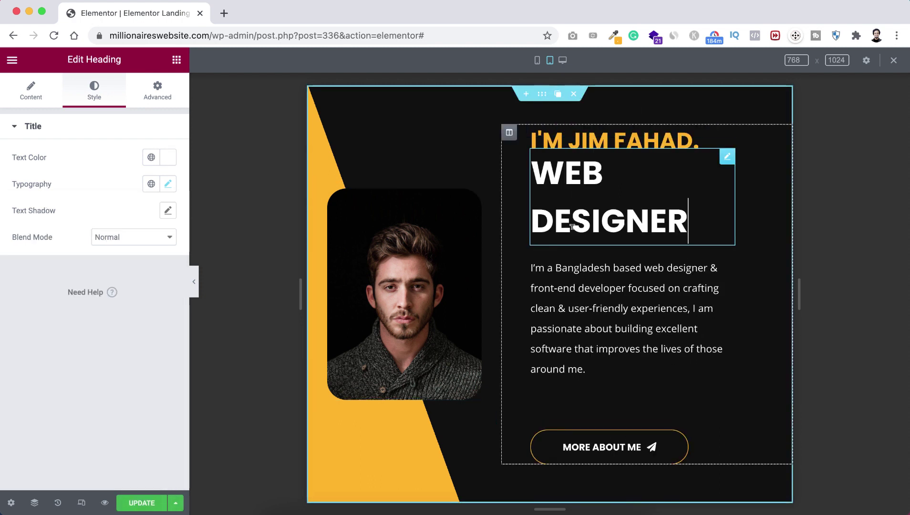
left_click(168, 184)
left_click(146, 283)
type("36")
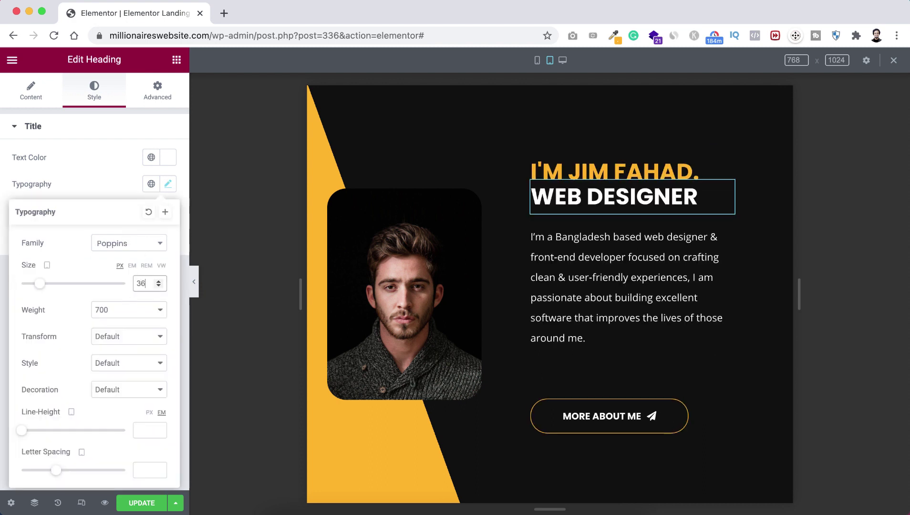
left_click(586, 273)
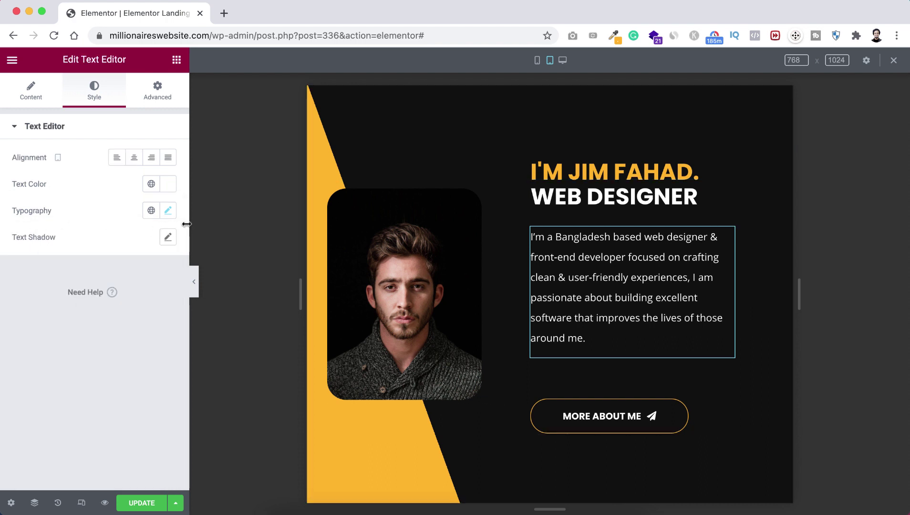
On tablet, give the paragraph a 1.6 line height and zero the button's margins
left_click(173, 216)
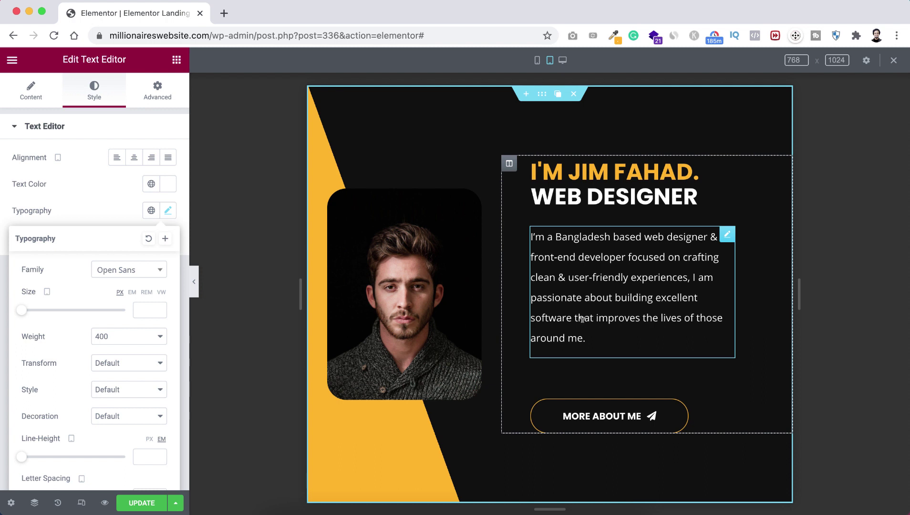
scroll(103, 443, "down", 1)
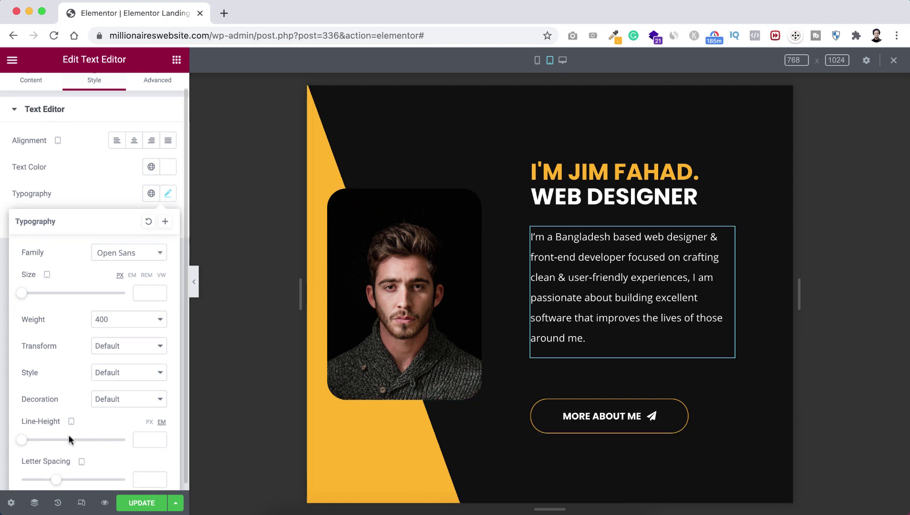
left_click(144, 437)
type("1.6")
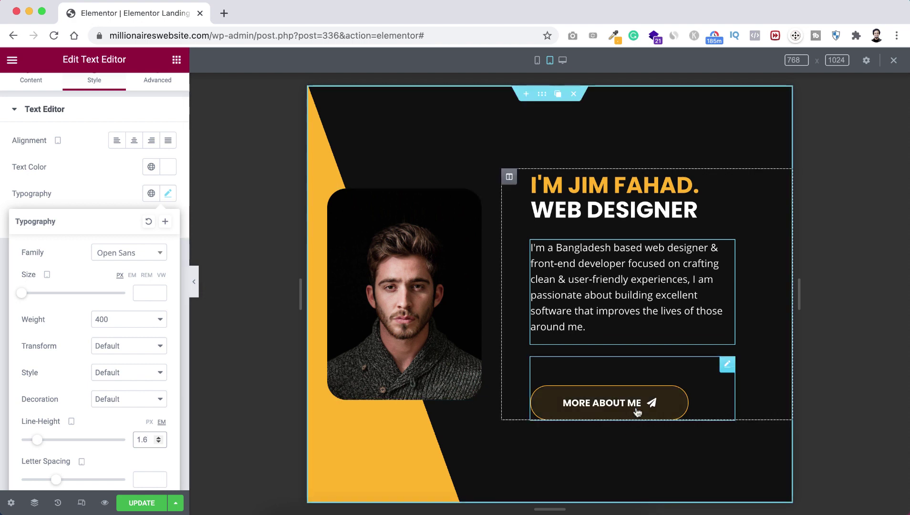
left_click(727, 368)
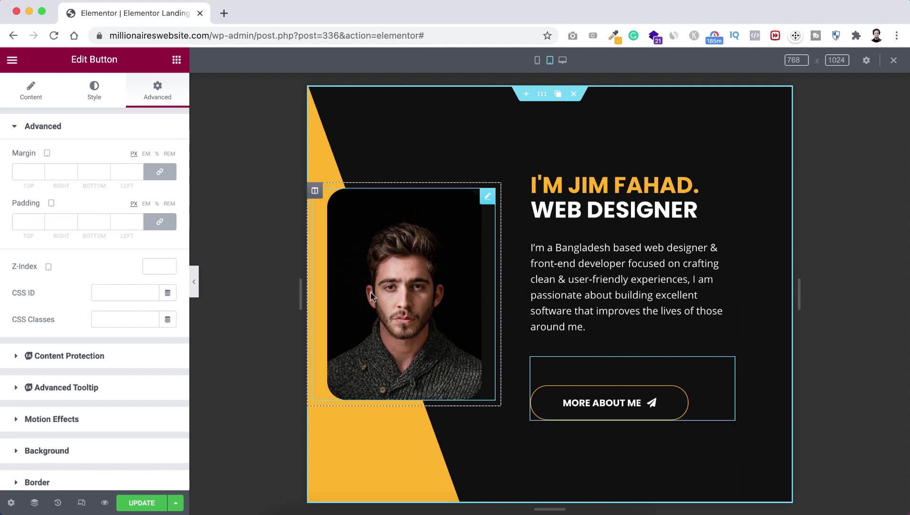
left_click(158, 176)
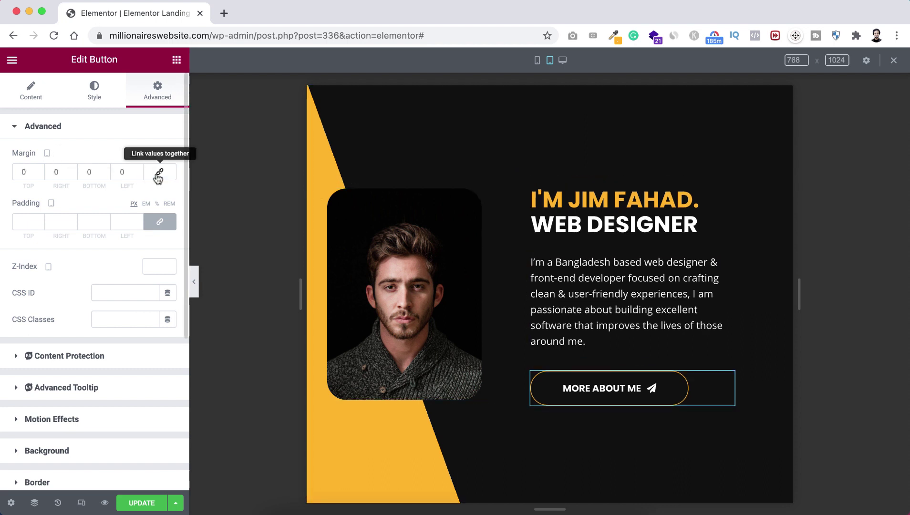
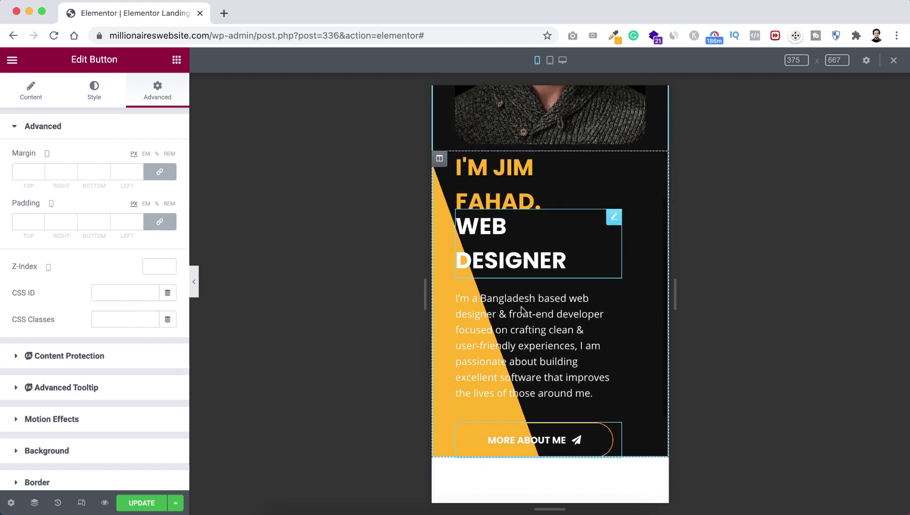
Enable Reverse Columns (Mobile) on the hero section so the text sits above the portrait
scroll(542, 320, "up", 5)
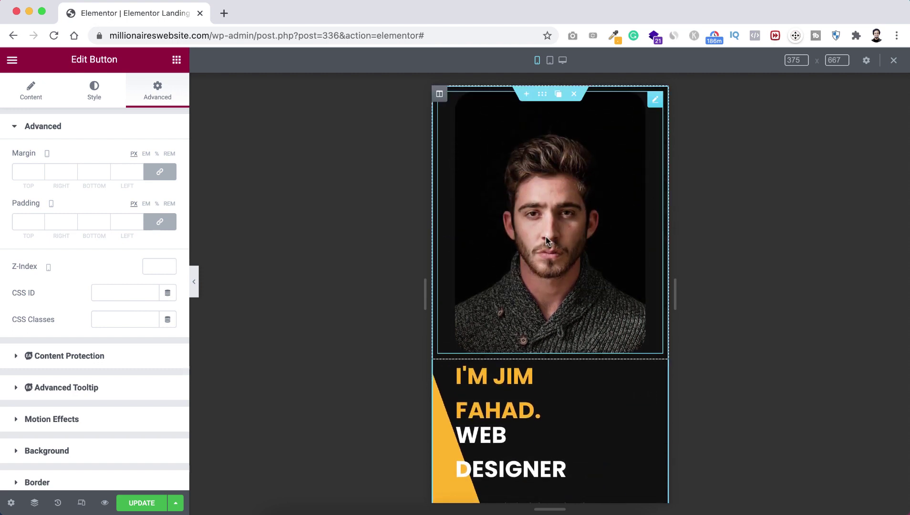
scroll(538, 244, "down", 4)
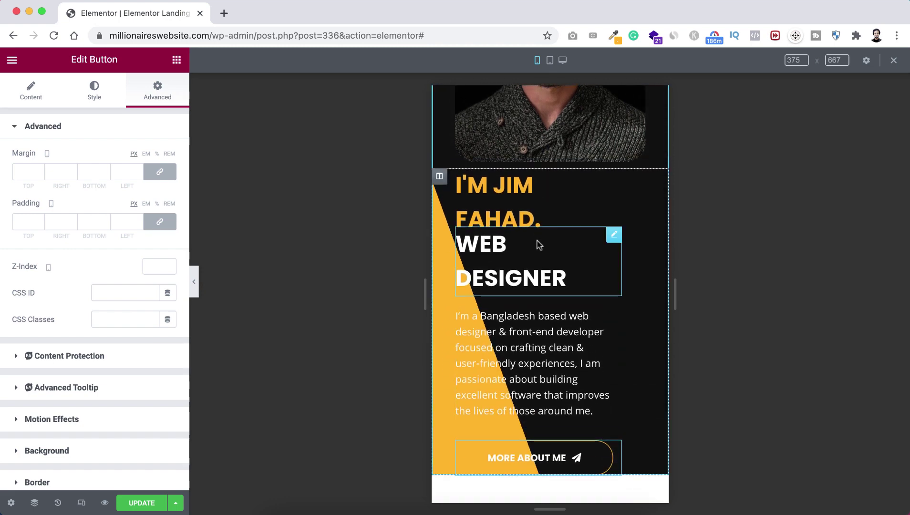
scroll(539, 248, "up", 4)
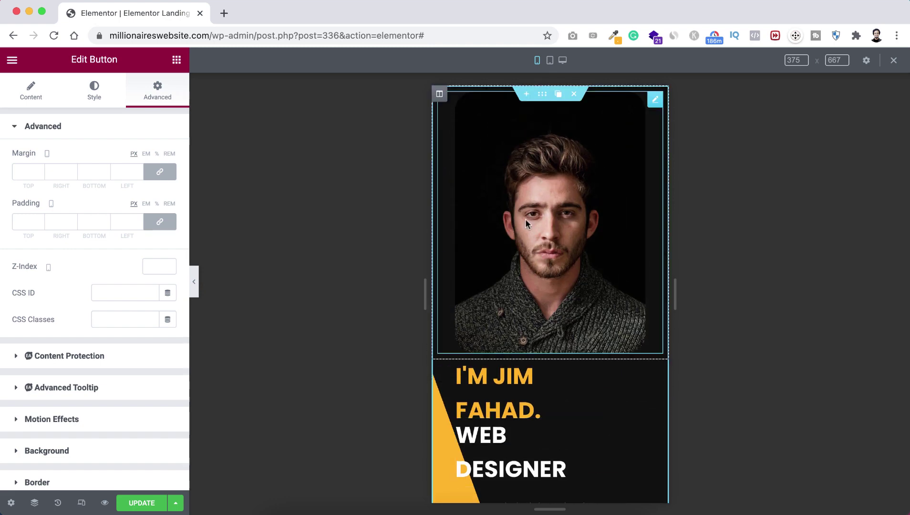
left_click(543, 96)
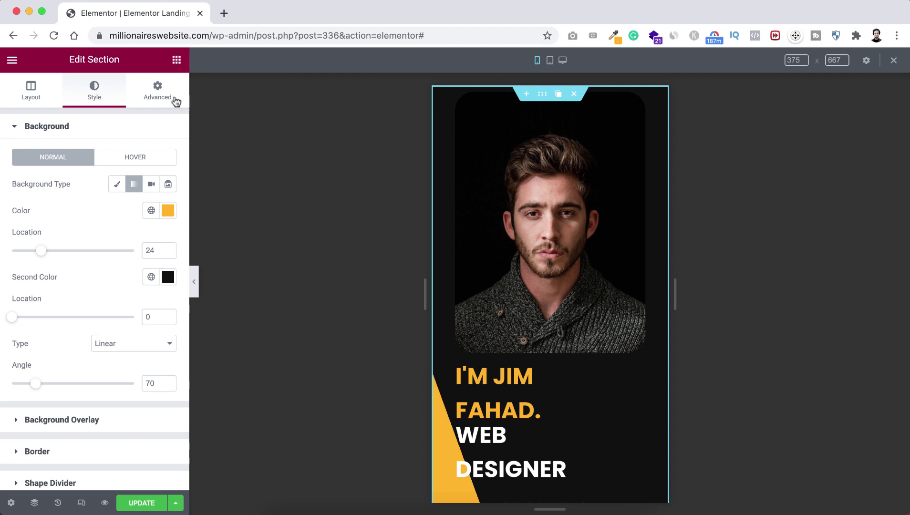
left_click(155, 98)
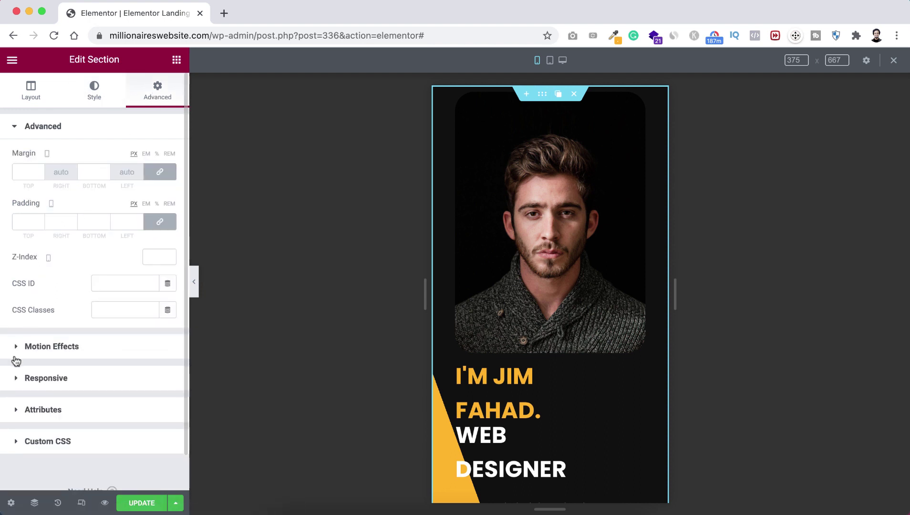
left_click(64, 379)
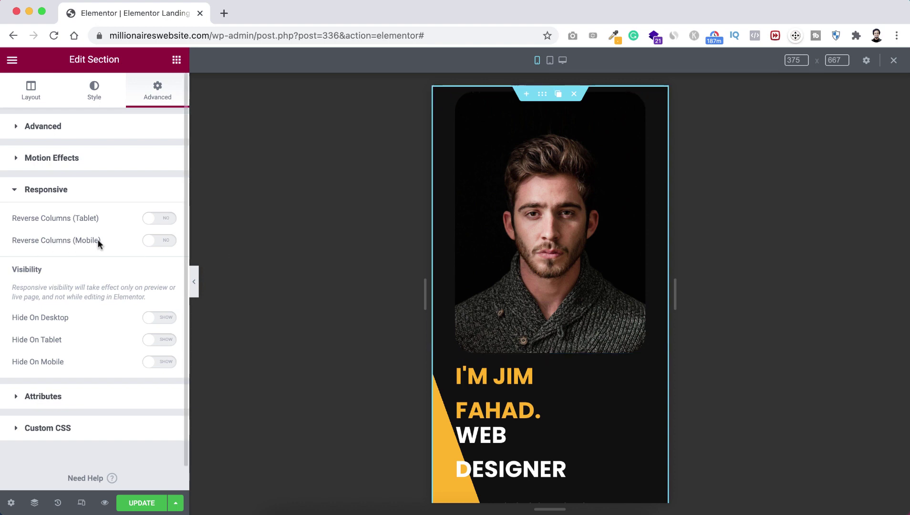
left_click(148, 241)
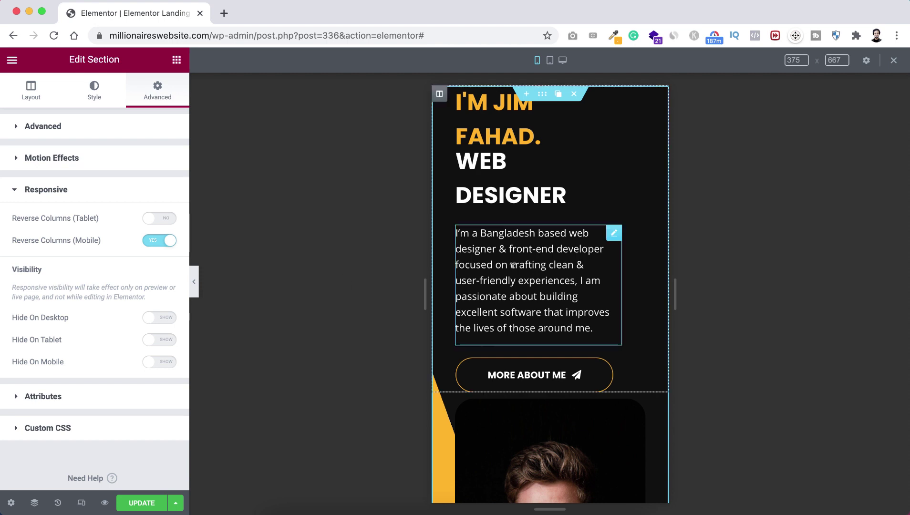
Unlink the section padding and set the top padding to 80 px
scroll(509, 423, "down", 3)
scroll(536, 183, "up", 3)
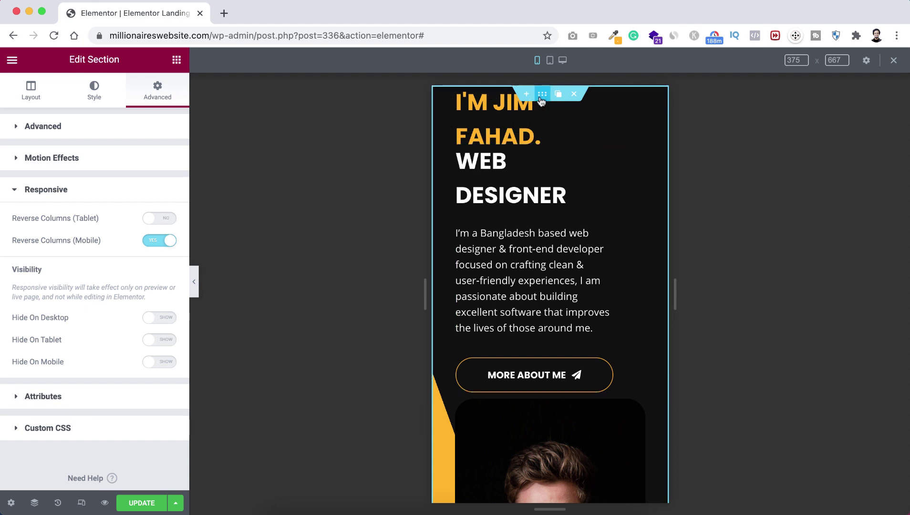
left_click(70, 127)
left_click(167, 221)
left_click(23, 221)
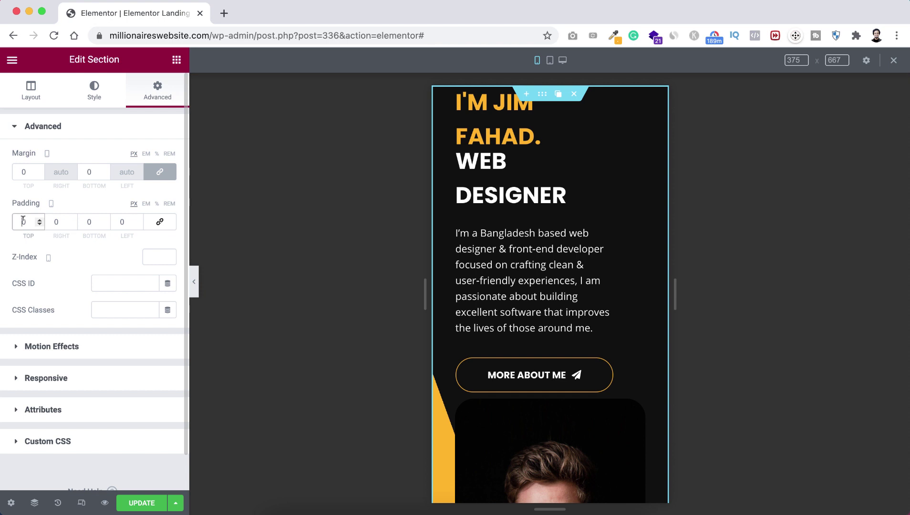
type("80")
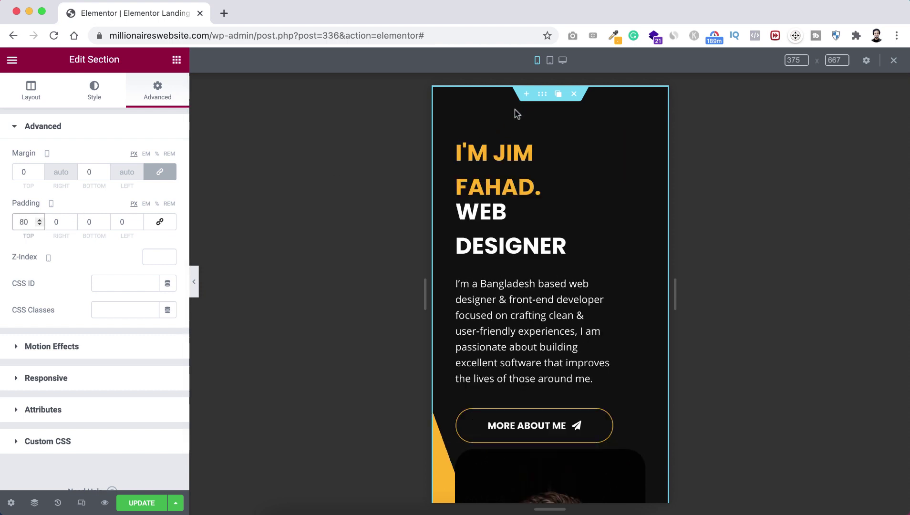
left_click(485, 151)
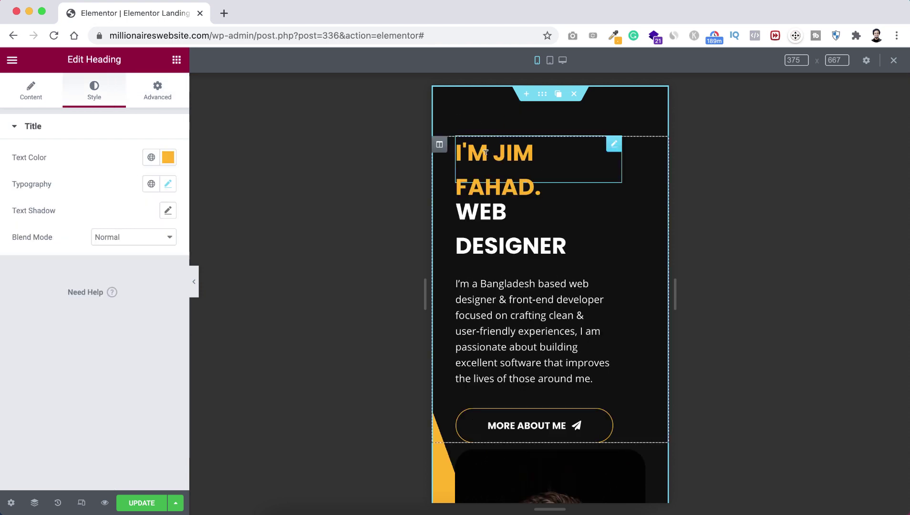
Center the I'M JIM FAHAD. heading and set its mobile font size to 34
left_click(31, 96)
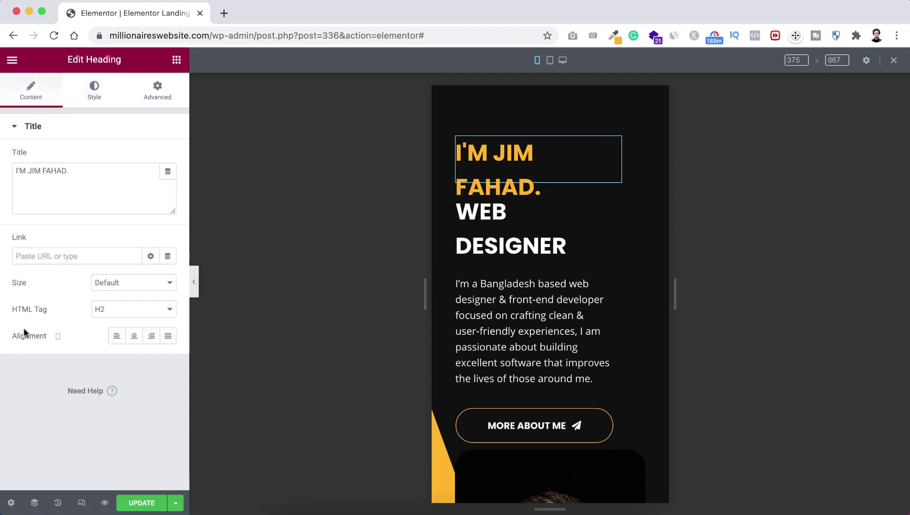
left_click(133, 337)
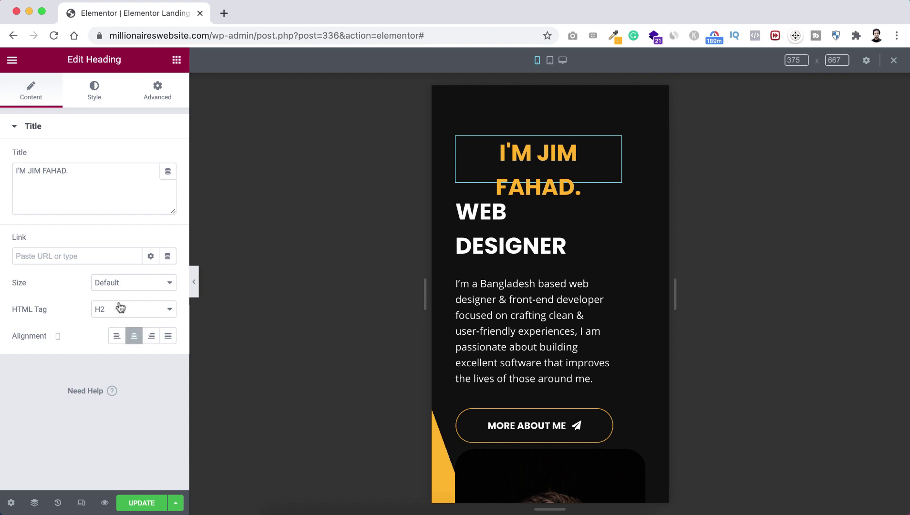
left_click(94, 95)
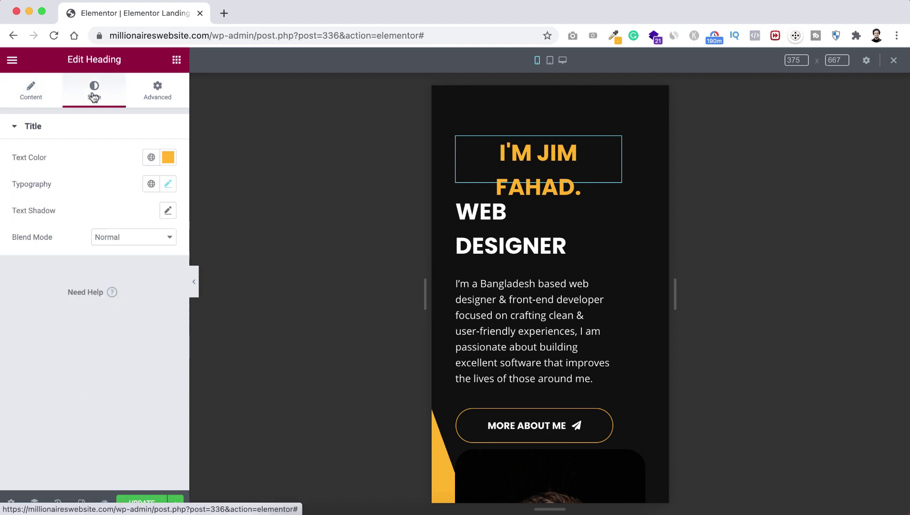
left_click(168, 185)
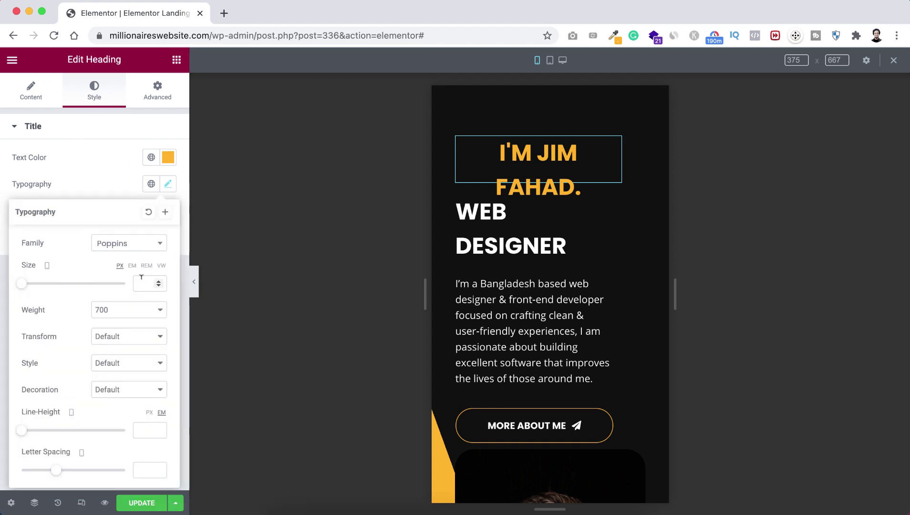
type("34")
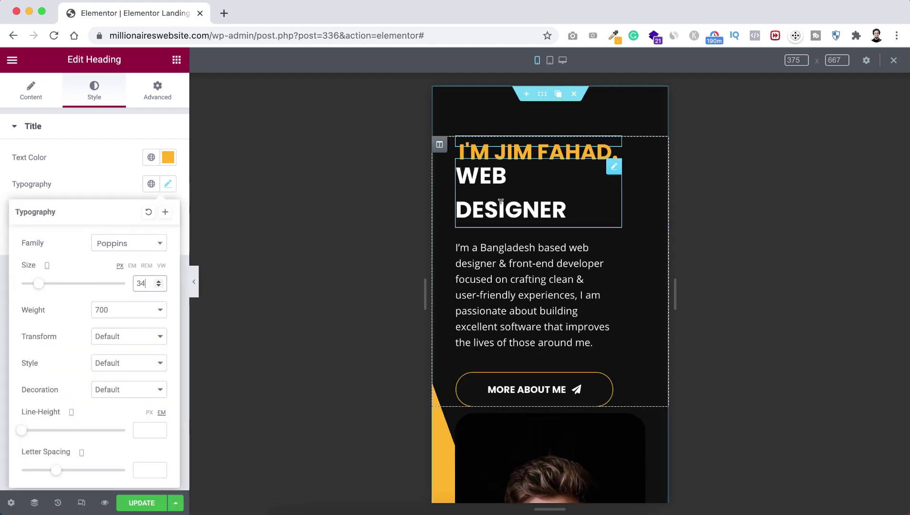
Center the WEB DESIGNER heading and set its mobile typography to Poppins 700, 34 px
left_click(577, 210)
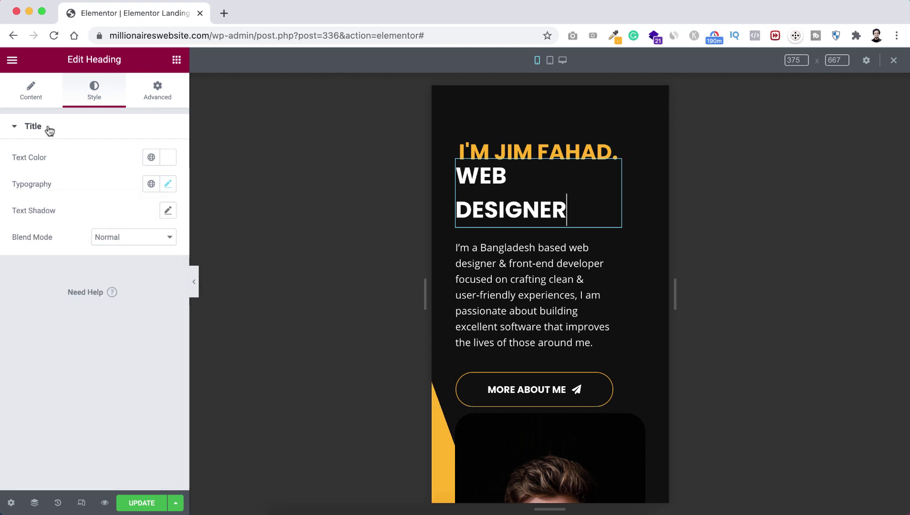
left_click(25, 100)
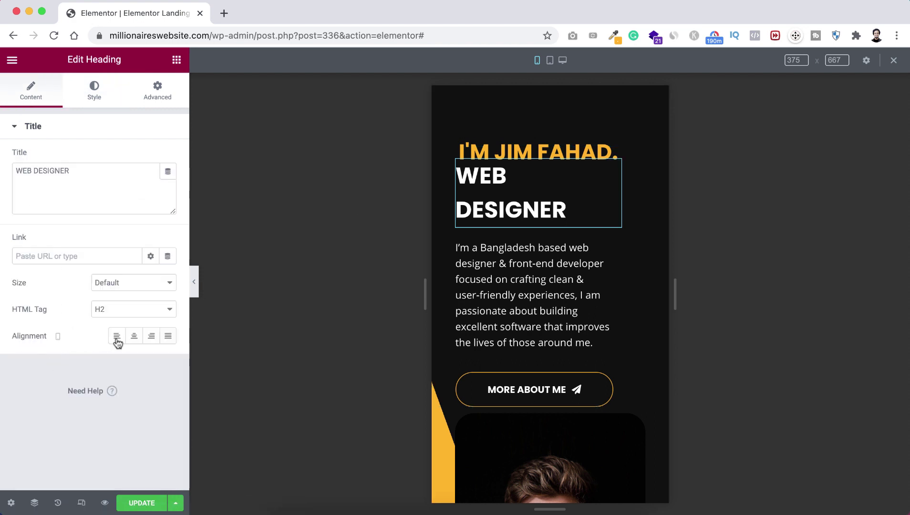
left_click(134, 339)
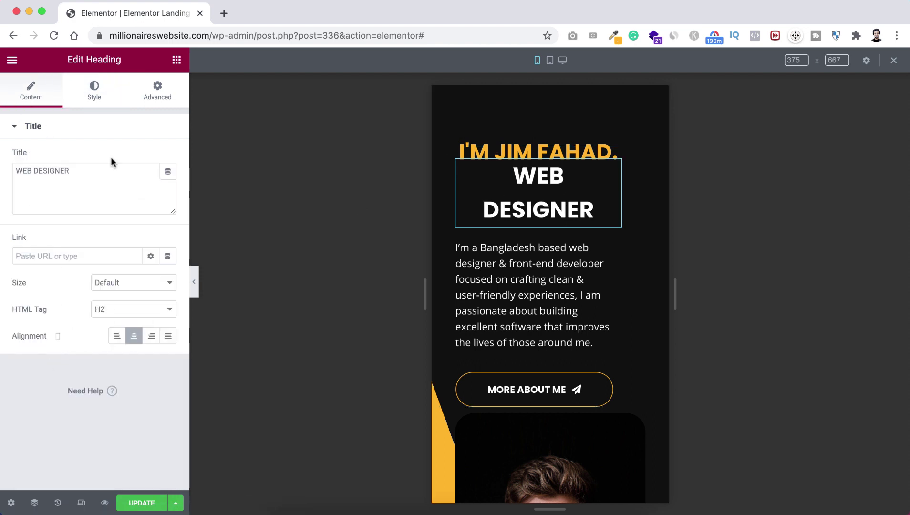
left_click(98, 99)
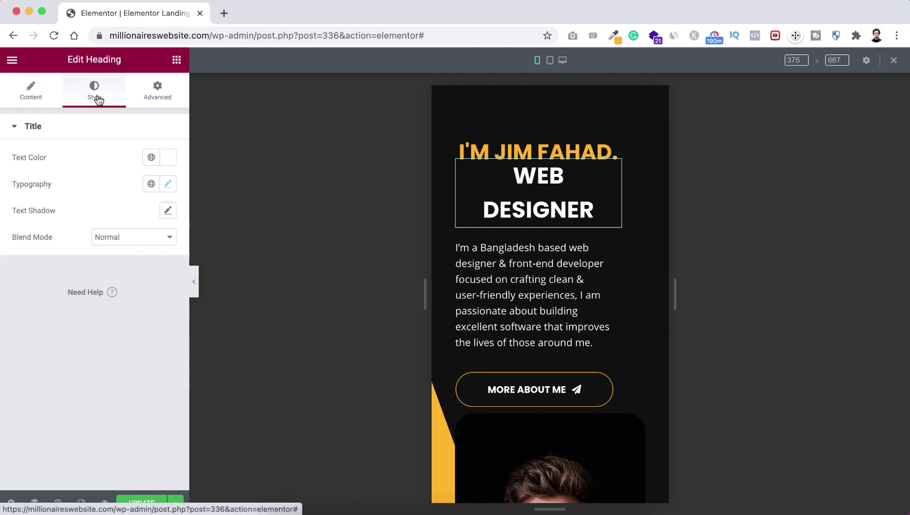
left_click(166, 185)
left_click(143, 283)
type("34")
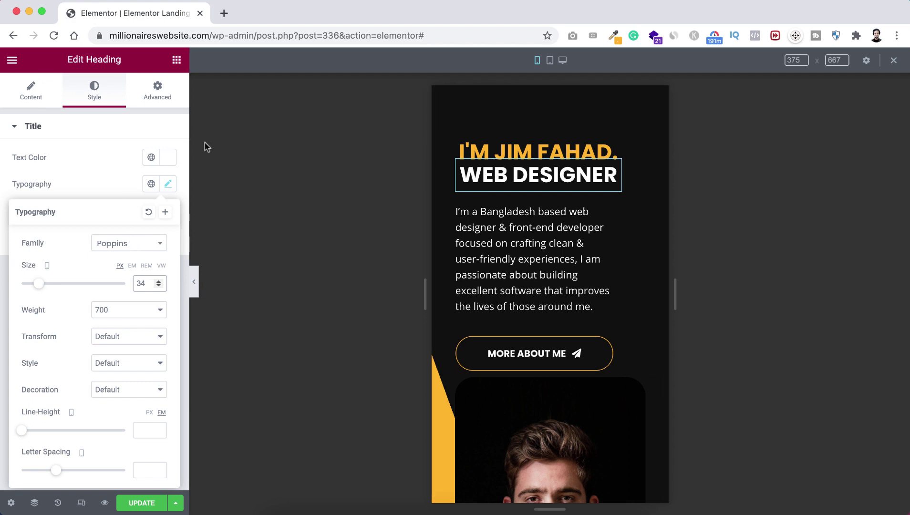
Give the WEB DESIGNER heading an unlinked 10 px top margin, then center-align the bio paragraph
left_click(160, 96)
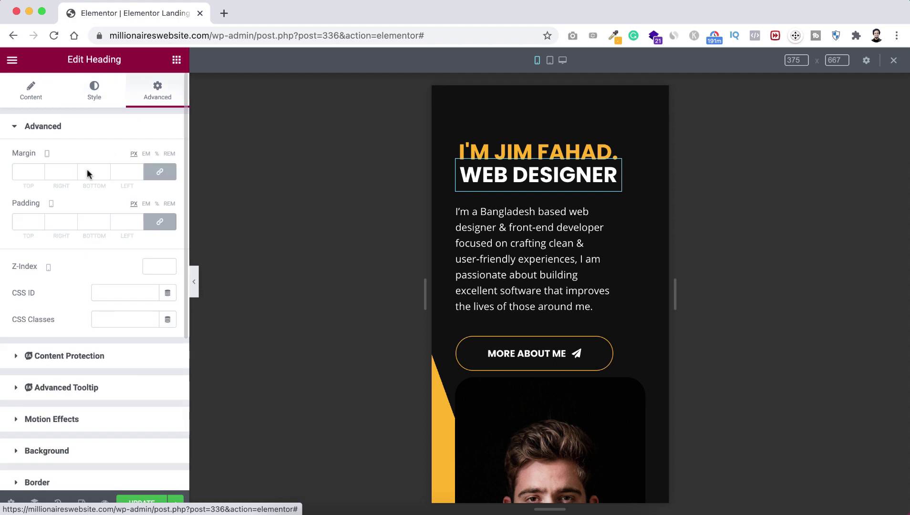
left_click(159, 172)
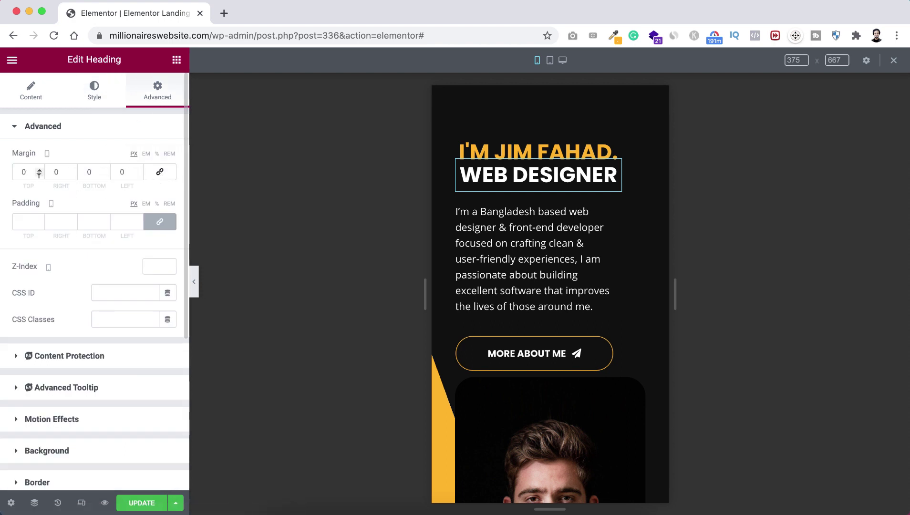
left_click(23, 172)
type("1")
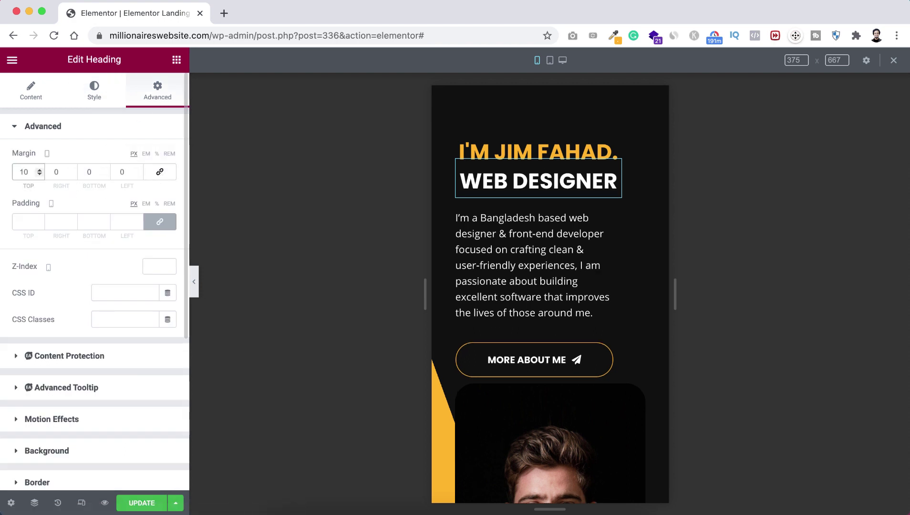
left_click(525, 263)
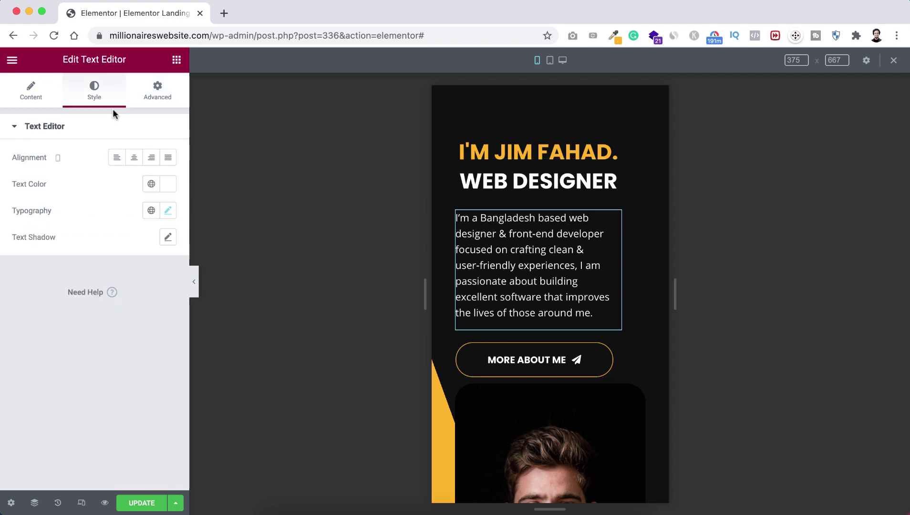
left_click(134, 158)
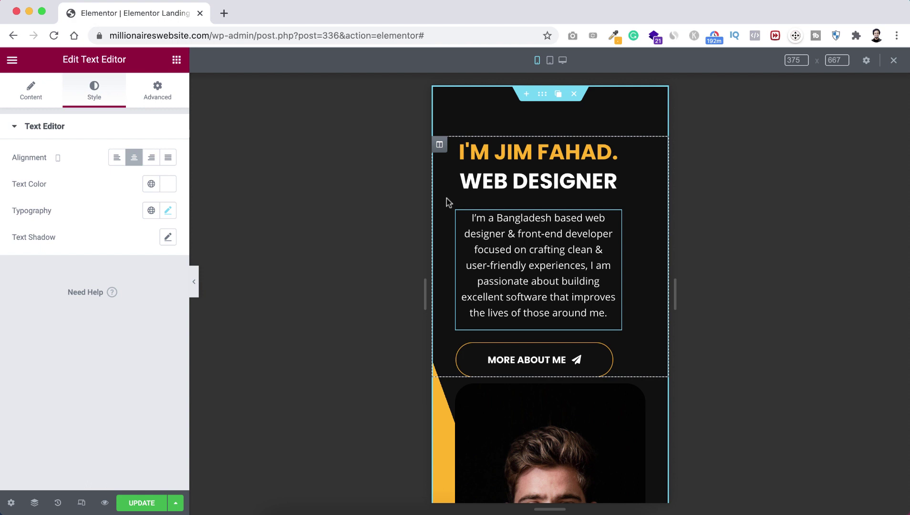
Unlink the text column's padding and set right and left padding to 20 px
mouse_move(444, 149)
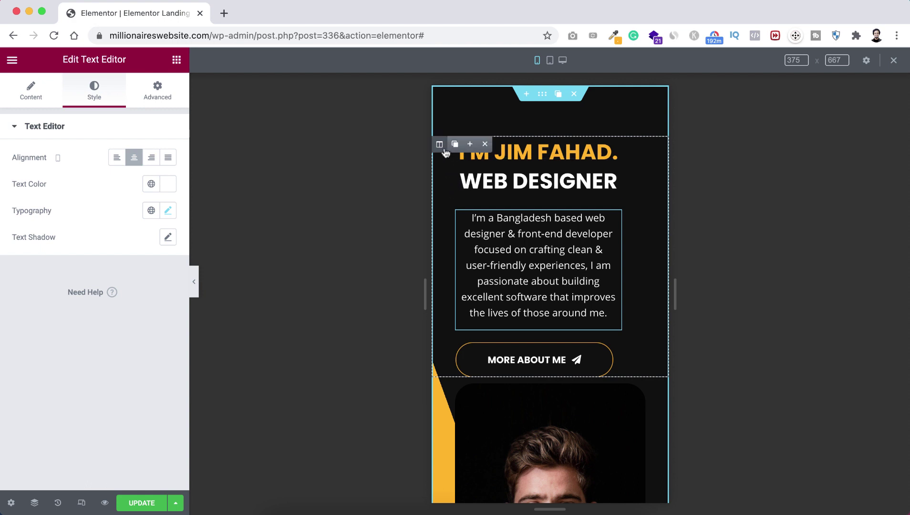
left_click(441, 151)
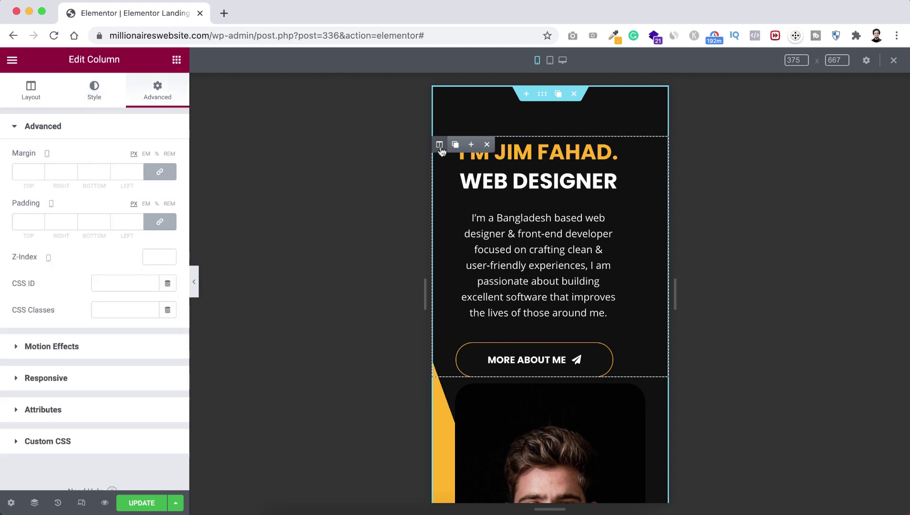
left_click(159, 222)
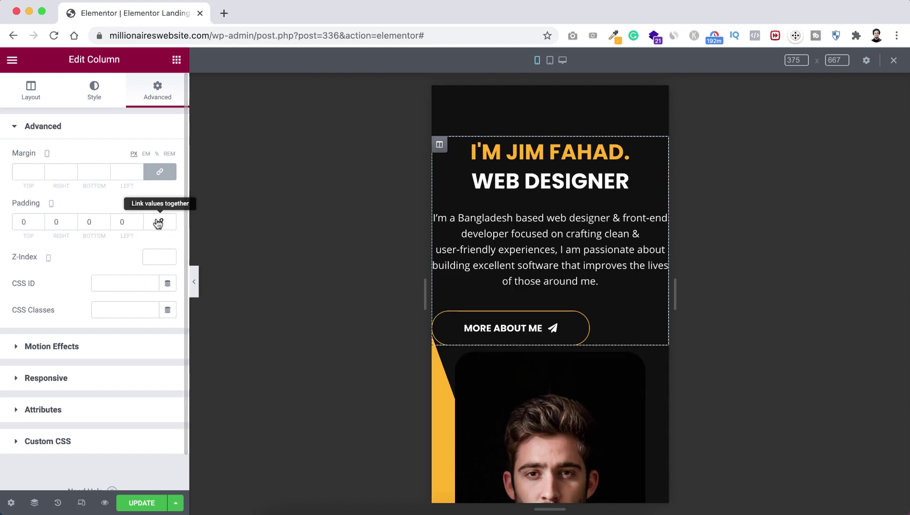
left_click(55, 222)
type("2")
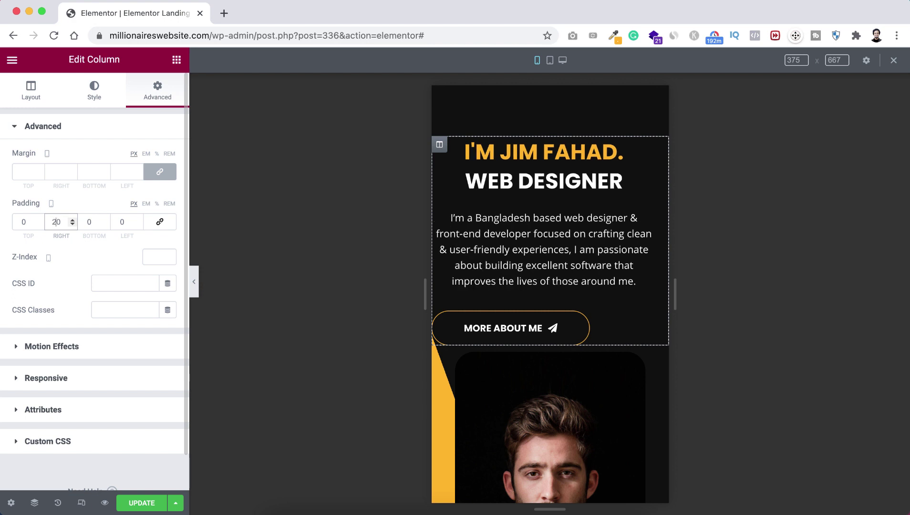
left_click(121, 221)
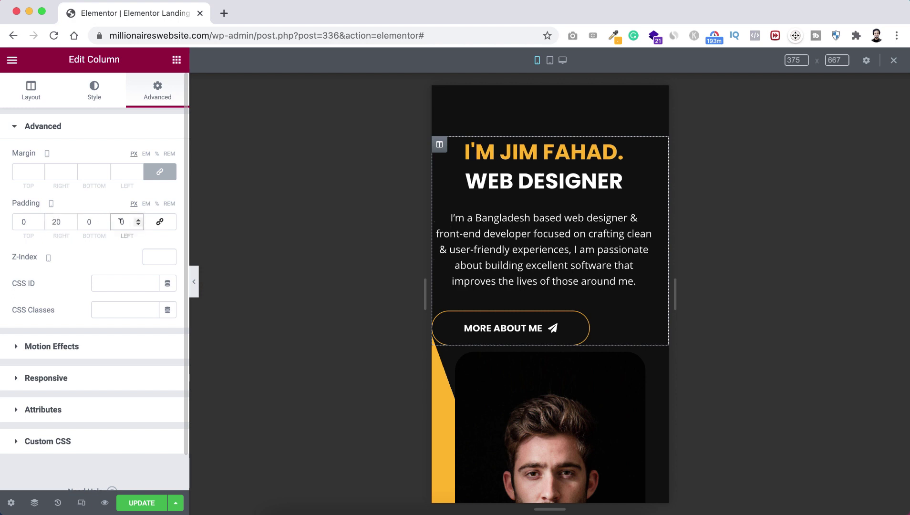
type("2")
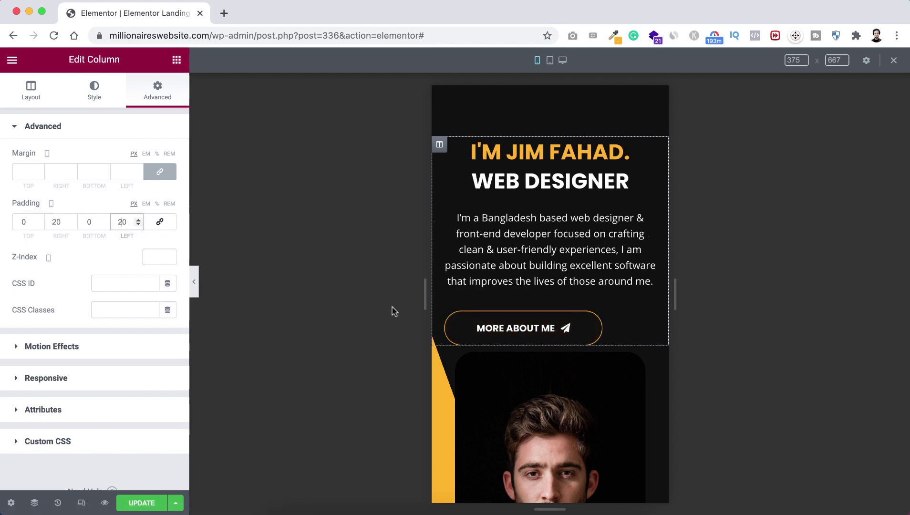
left_click(523, 330)
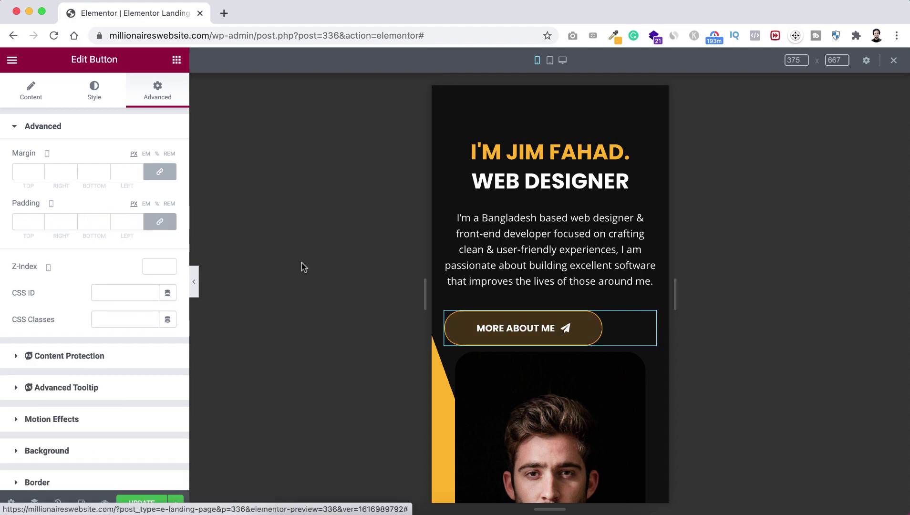
Set the MORE ABOUT ME button's alignment to Center on mobile
left_click(30, 92)
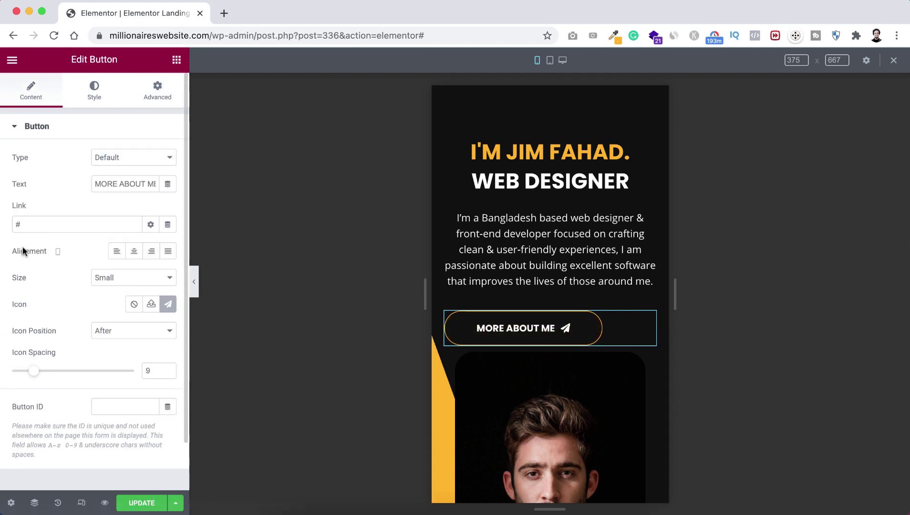
left_click(135, 252)
left_click(176, 61)
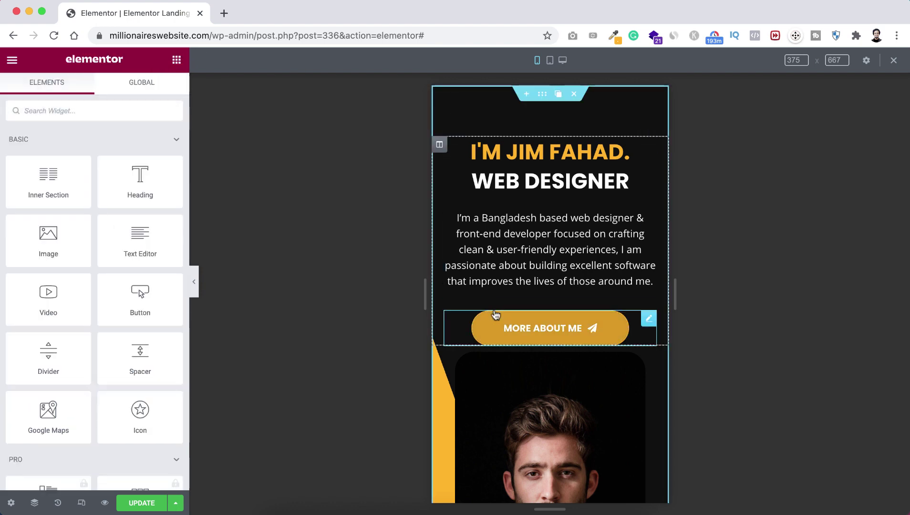
scroll(494, 313, "down", 5)
scroll(493, 314, "up", 5)
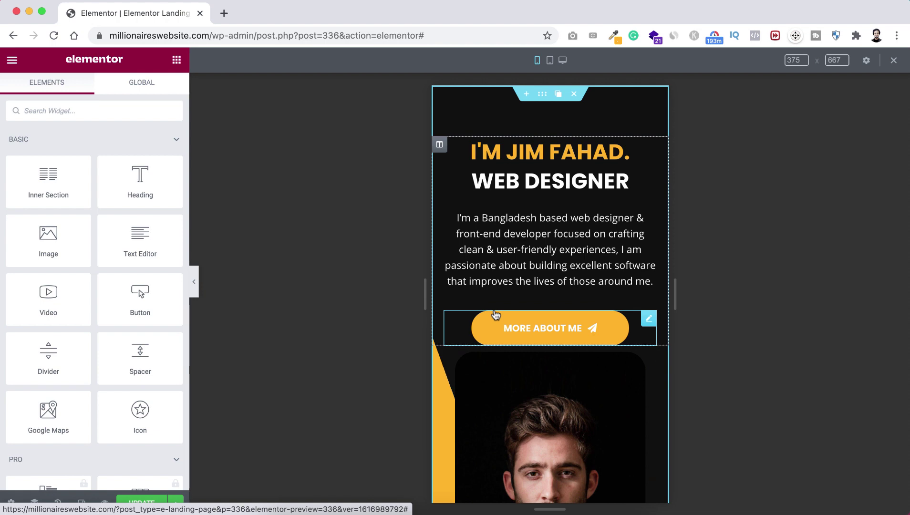
Preview the tablet and desktop layouts, exit responsive mode, and update the page
left_click(551, 67)
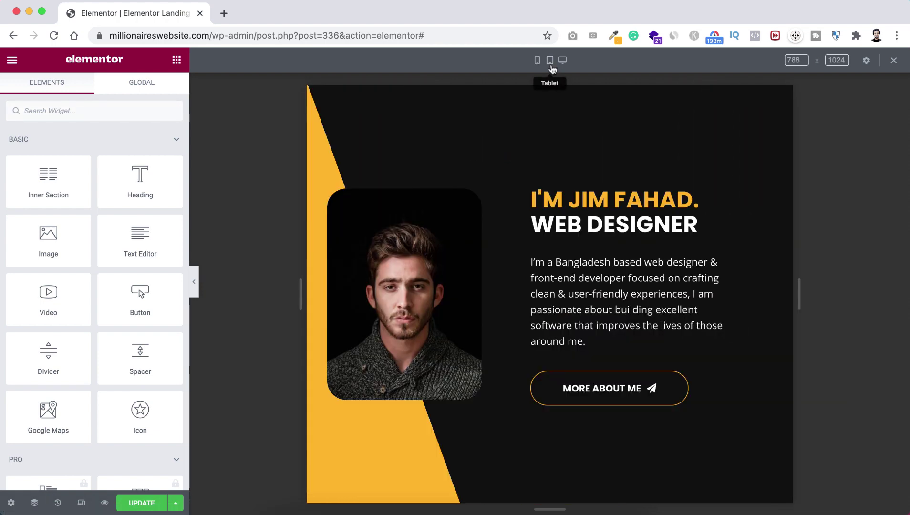
left_click(563, 61)
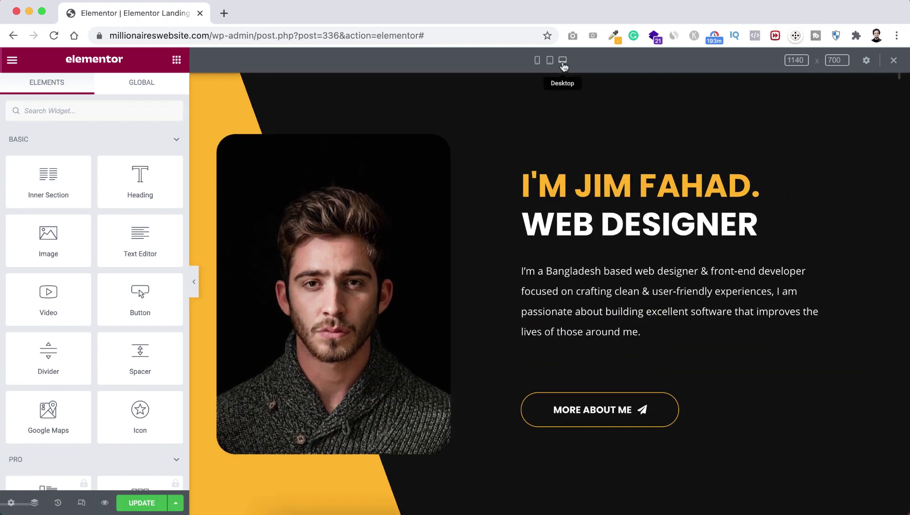
left_click(892, 62)
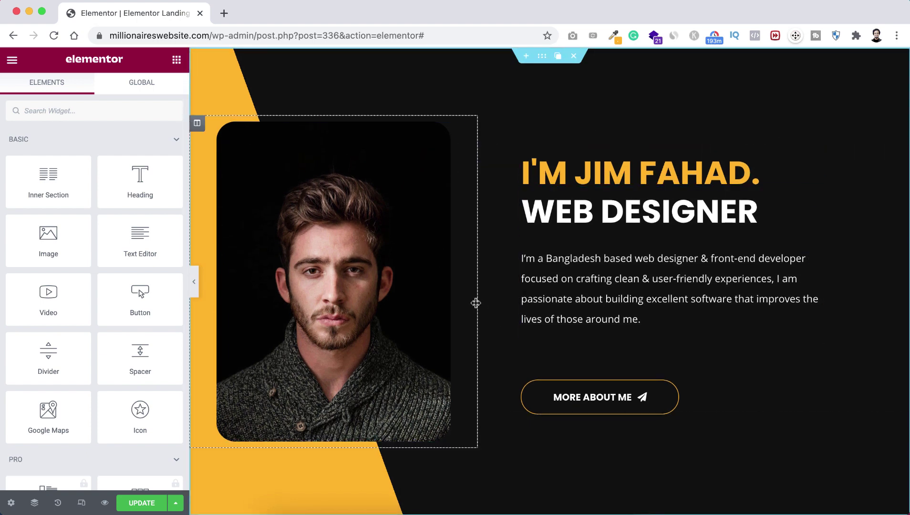
left_click(142, 504)
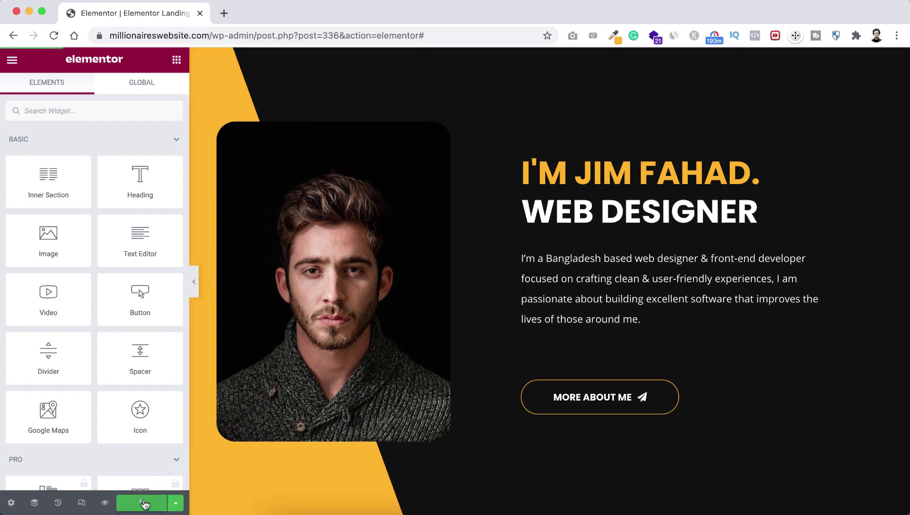